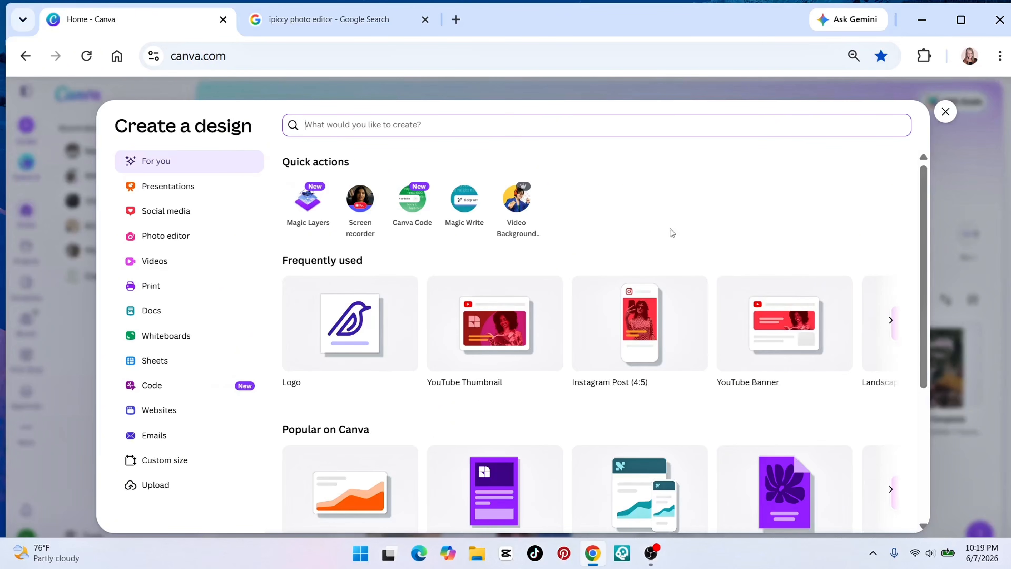
Create a blank Logo design and add a heading that reads "H"
{"action": "left_click", "coordinate": [394, 332]}
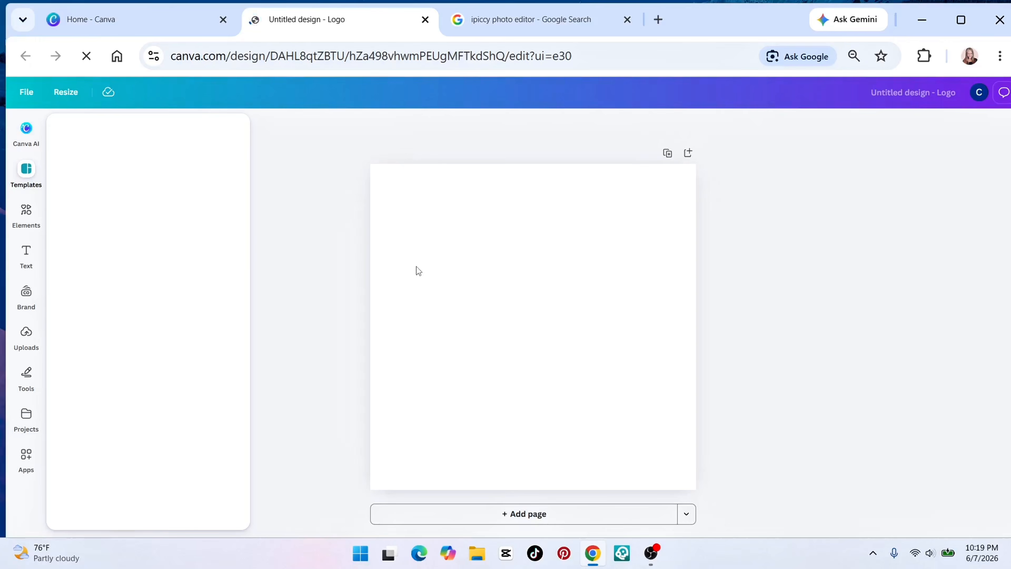
{"action": "left_click", "coordinate": [25, 255]}
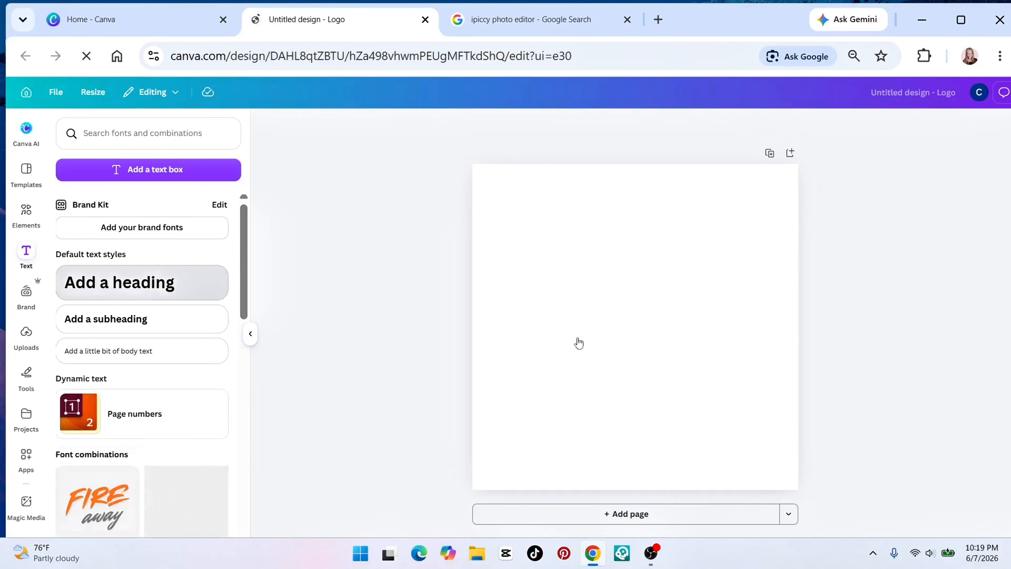
{"action": "key", "text": "t"}
{"action": "double_click", "coordinate": [587, 329]}
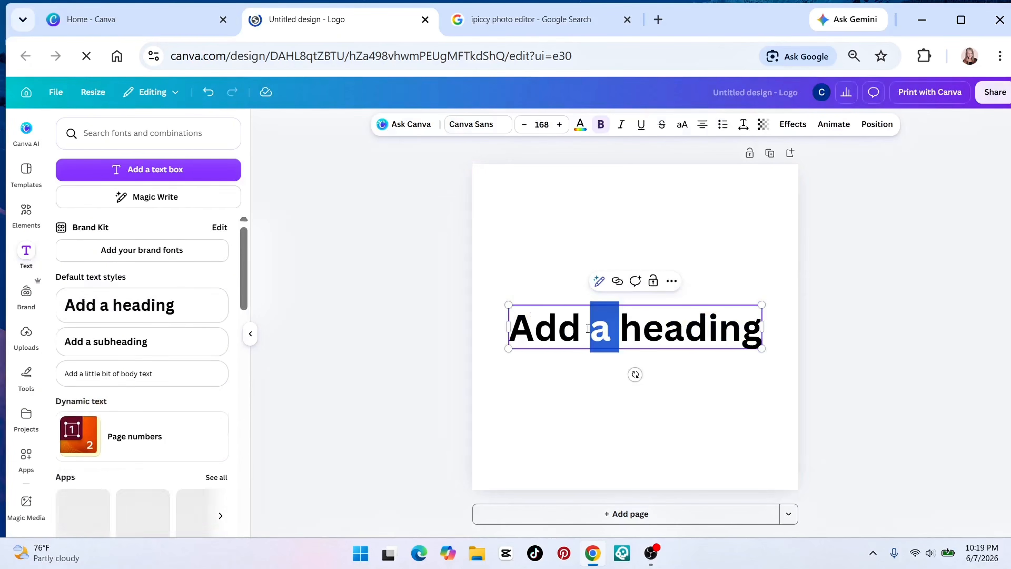
{"action": "triple_click", "coordinate": [566, 322]}
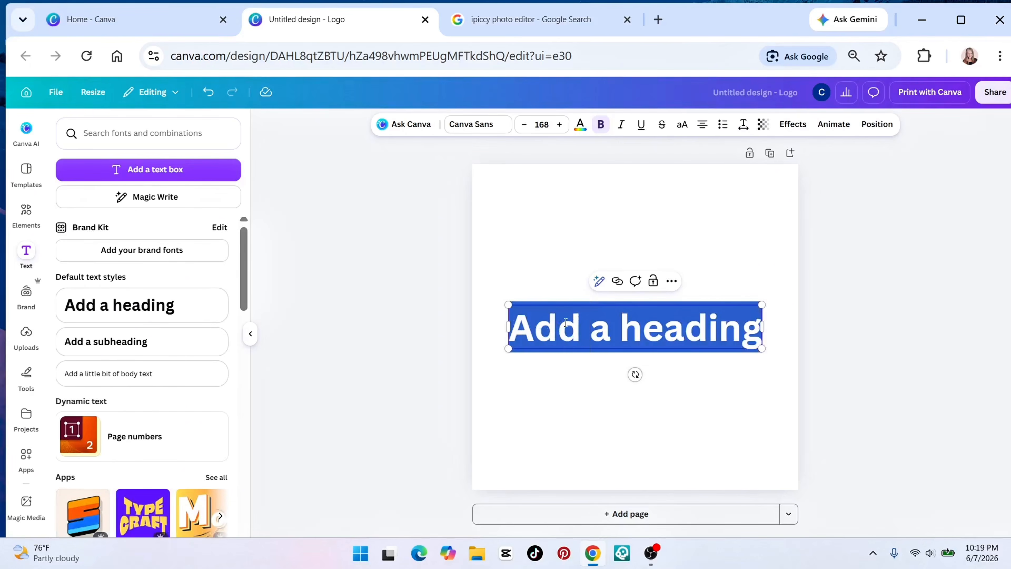
{"action": "type", "text": "H"}
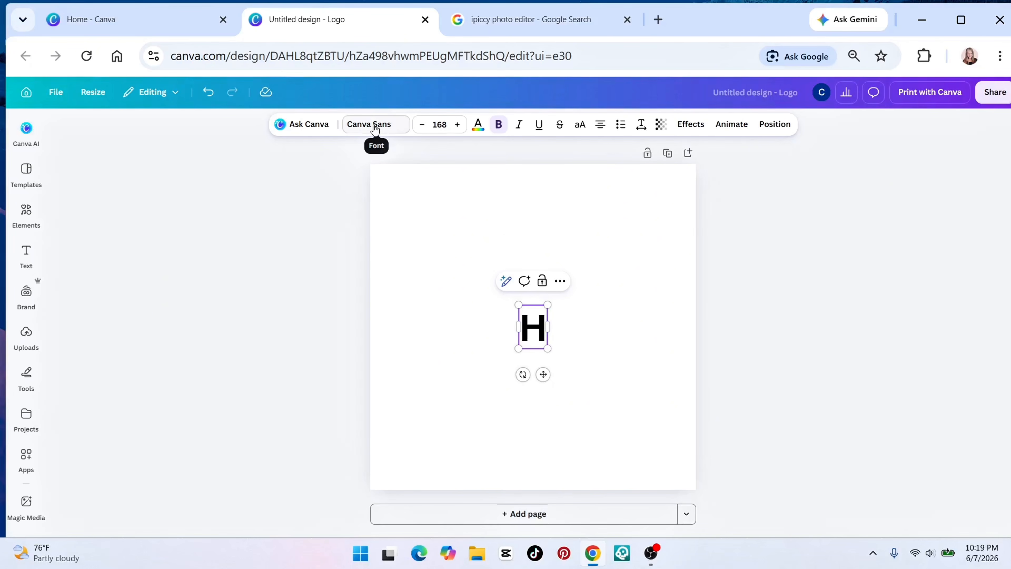
Change the font of the letter H to Lilita One
{"action": "left_click", "coordinate": [375, 127]}
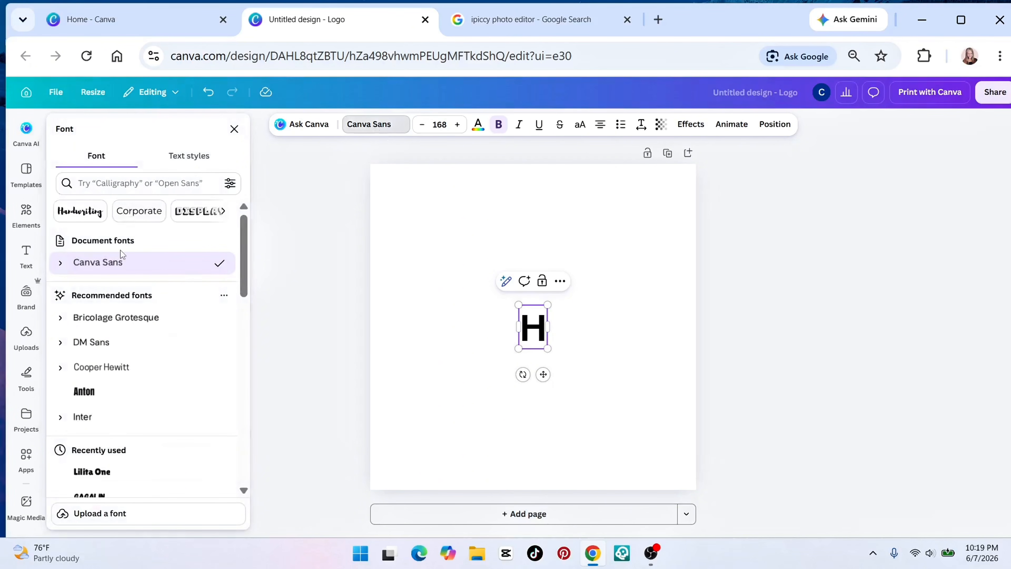
{"action": "scroll", "coordinate": [140, 306], "scroll_direction": "down", "scroll_amount": 4}
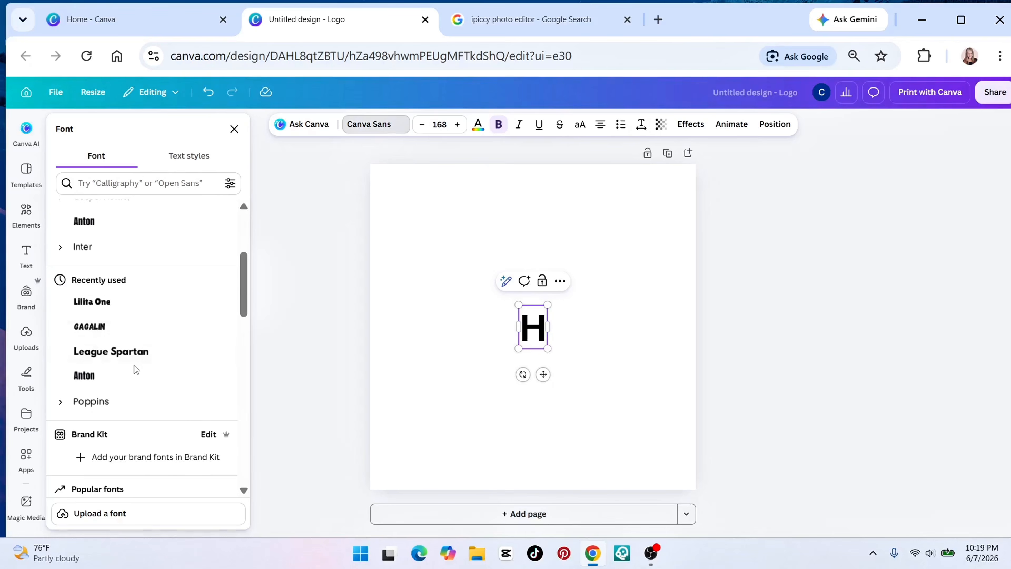
{"action": "left_click", "coordinate": [140, 192]}
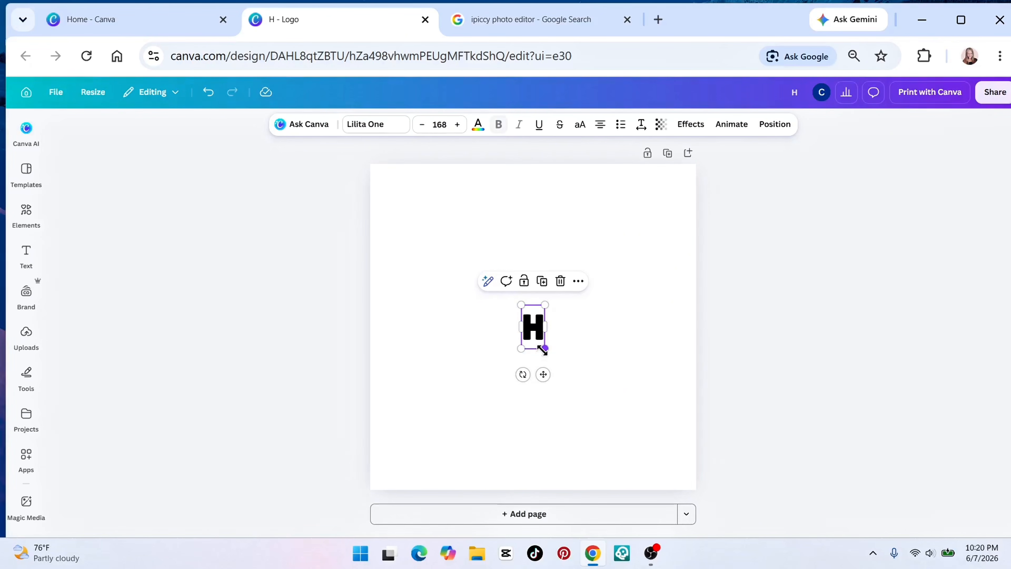
Enlarge the letter H to a font size of about 1483 and center it on the page
{"action": "left_click_drag", "start_coordinate": [545, 348], "coordinate": [668, 558]}
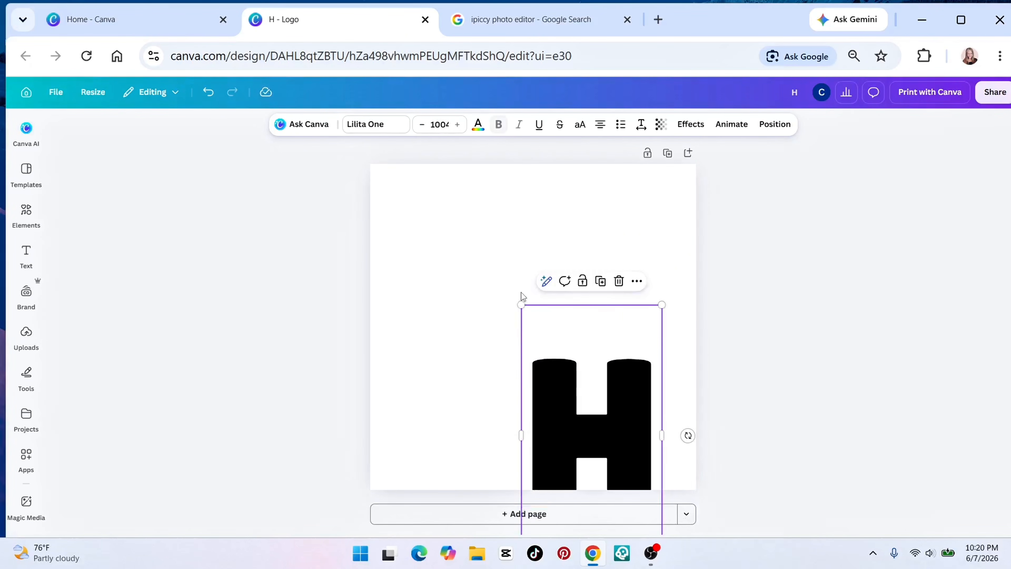
{"action": "left_click_drag", "start_coordinate": [520, 304], "coordinate": [428, 188]}
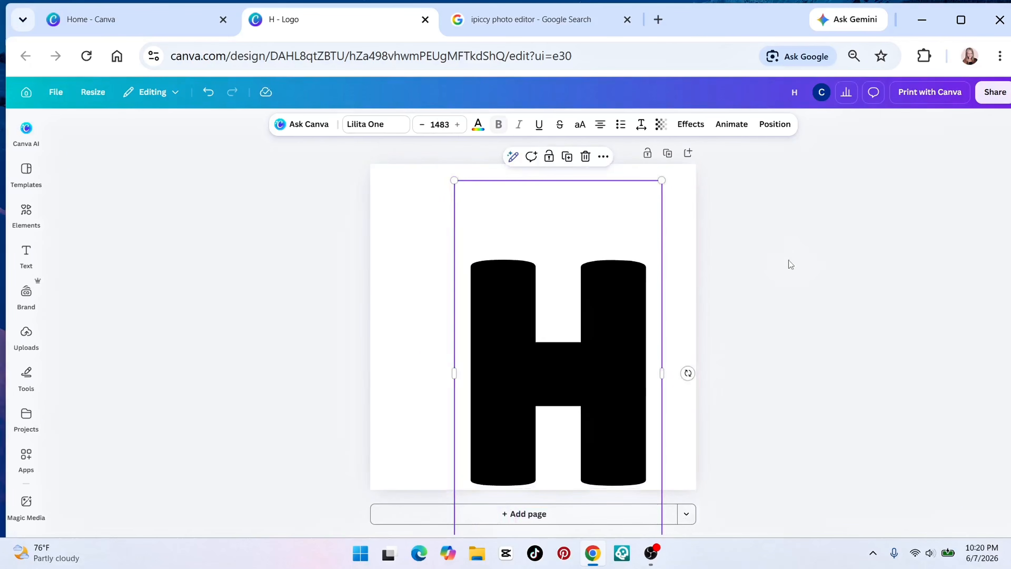
{"action": "left_click", "coordinate": [704, 271]}
{"action": "left_click_drag", "start_coordinate": [537, 383], "coordinate": [512, 337]}
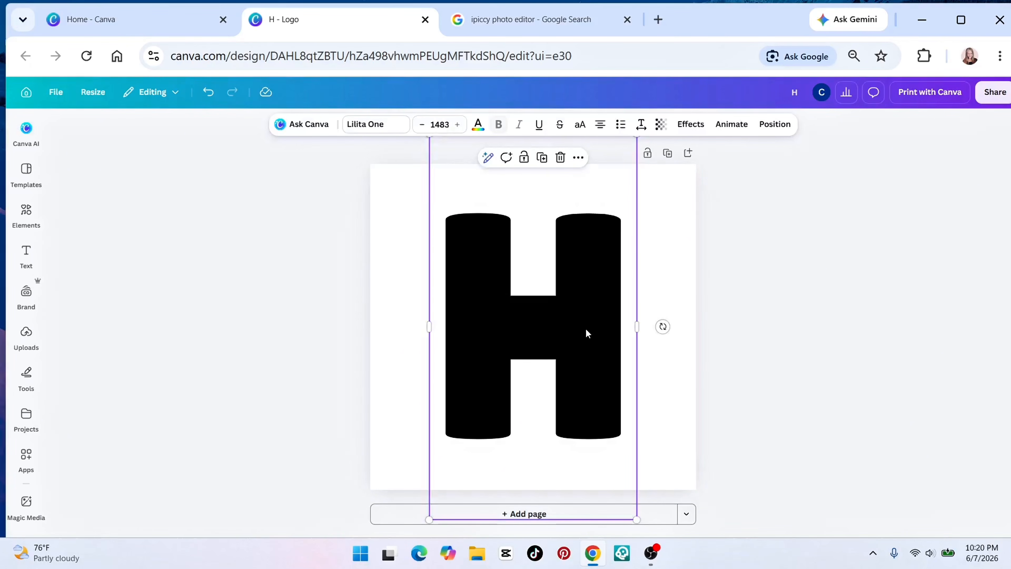
Apply the Hollow text effect to the letter H with a thickness of 50
{"action": "left_click", "coordinate": [693, 127]}
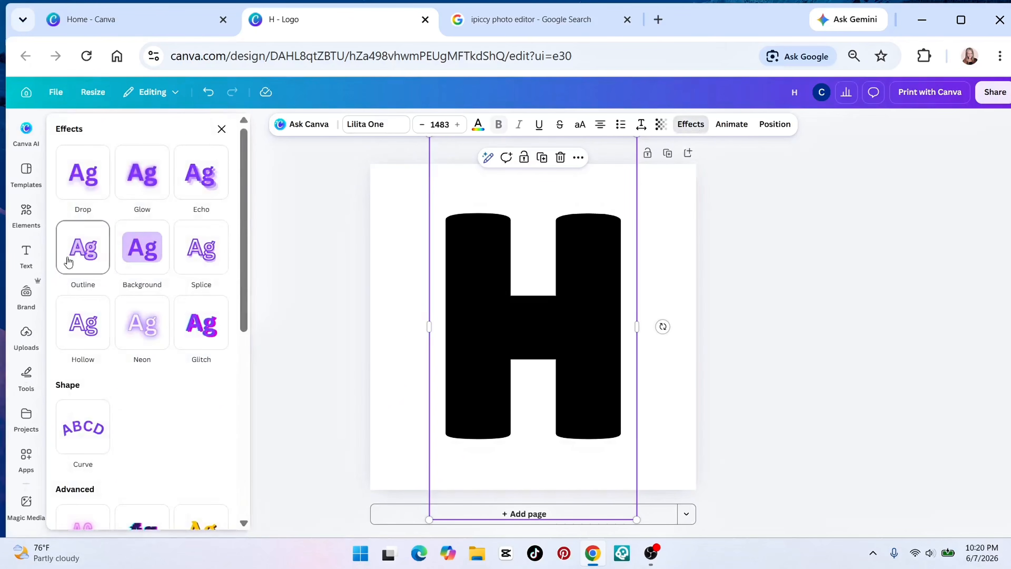
{"action": "left_click", "coordinate": [91, 322]}
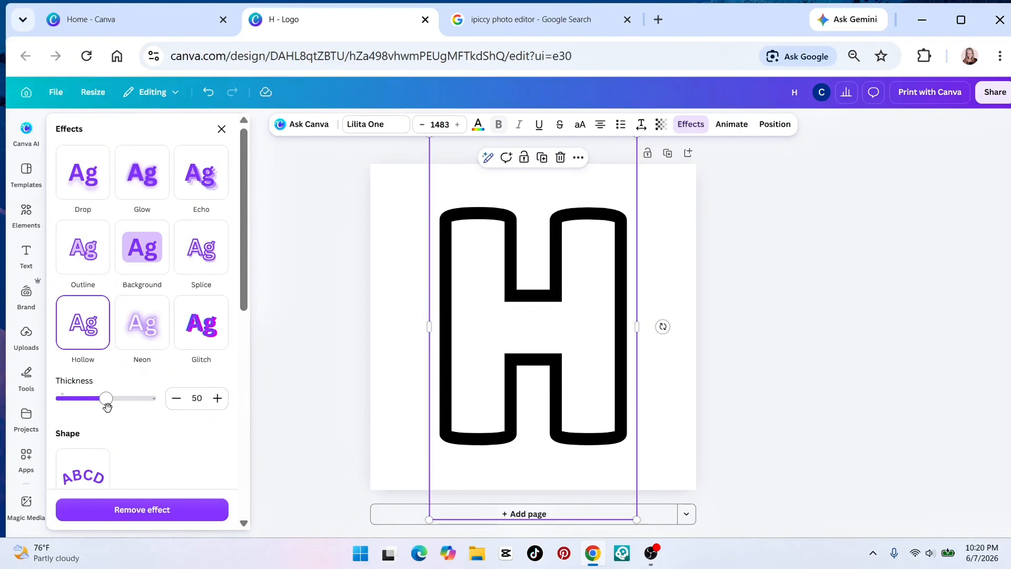
{"action": "left_click_drag", "start_coordinate": [107, 405], "coordinate": [106, 430]}
{"action": "left_click", "coordinate": [321, 316]}
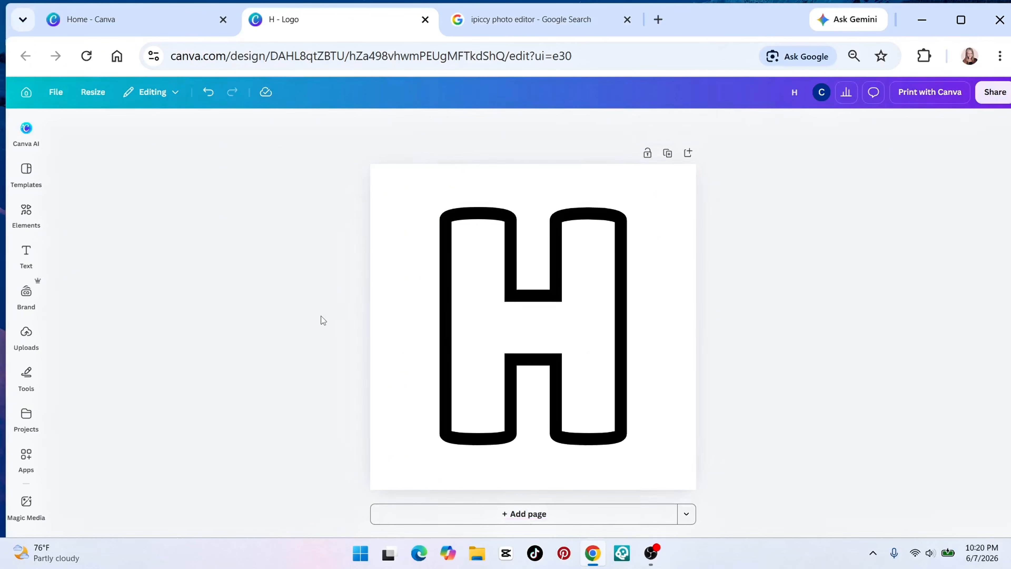
Download the hollow H design as a PNG with a transparent background
{"action": "left_click", "coordinate": [994, 92]}
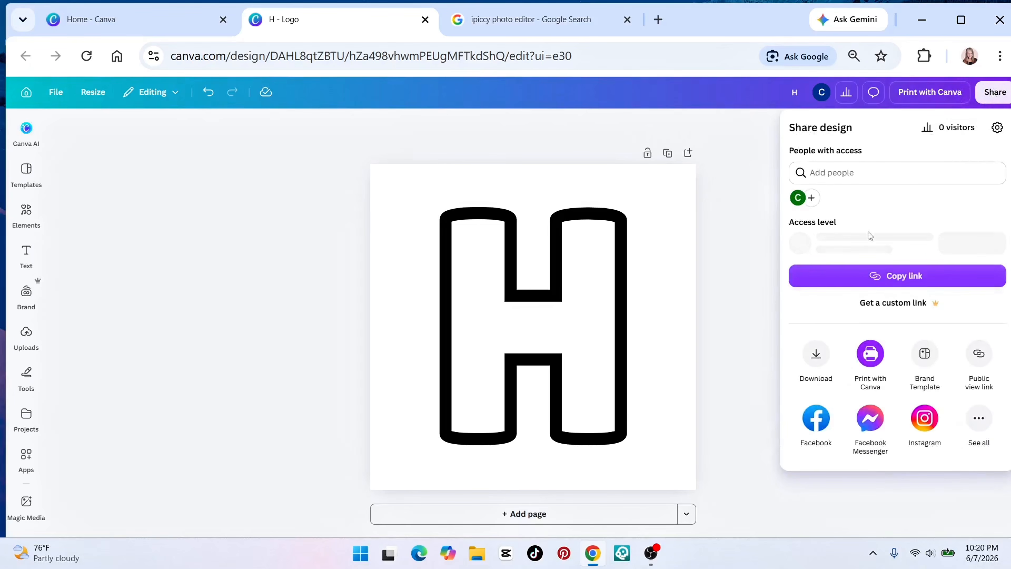
{"action": "left_click", "coordinate": [814, 352]}
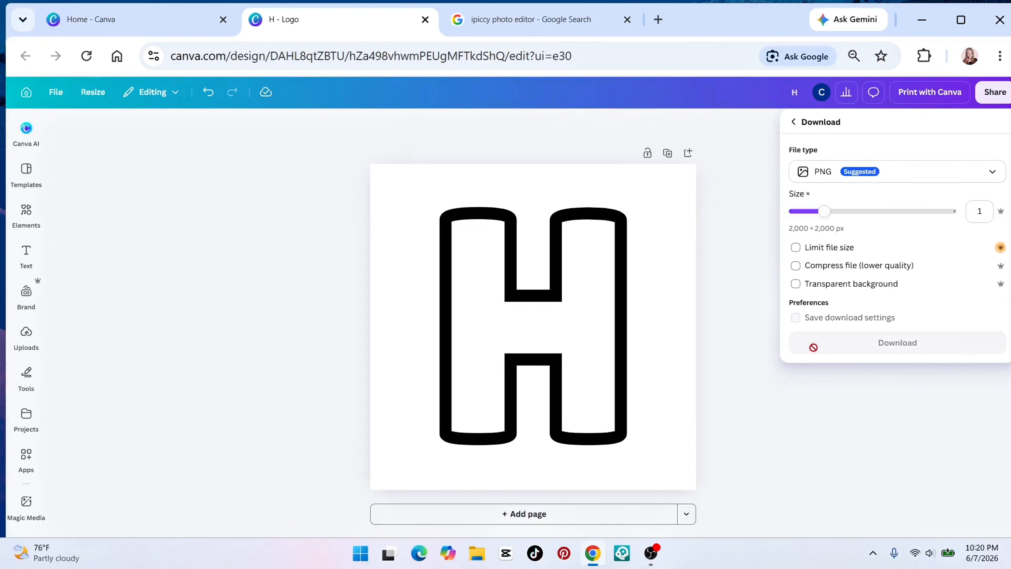
{"action": "left_click", "coordinate": [796, 284]}
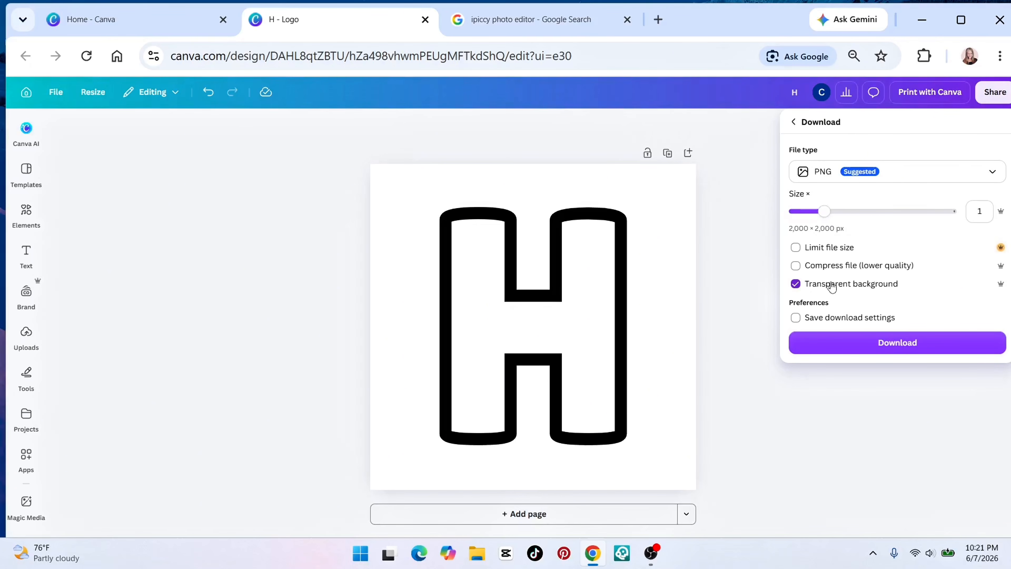
{"action": "left_click", "coordinate": [897, 343]}
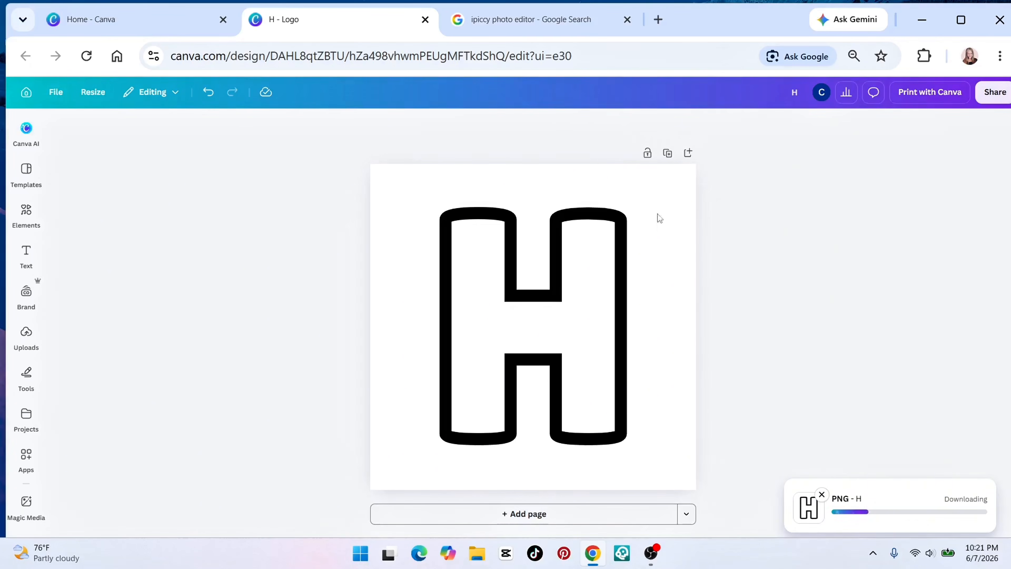
Switch to iPiccy and create a new Square design of 2400 × 2400 in its Designer
{"action": "left_click", "coordinate": [571, 25]}
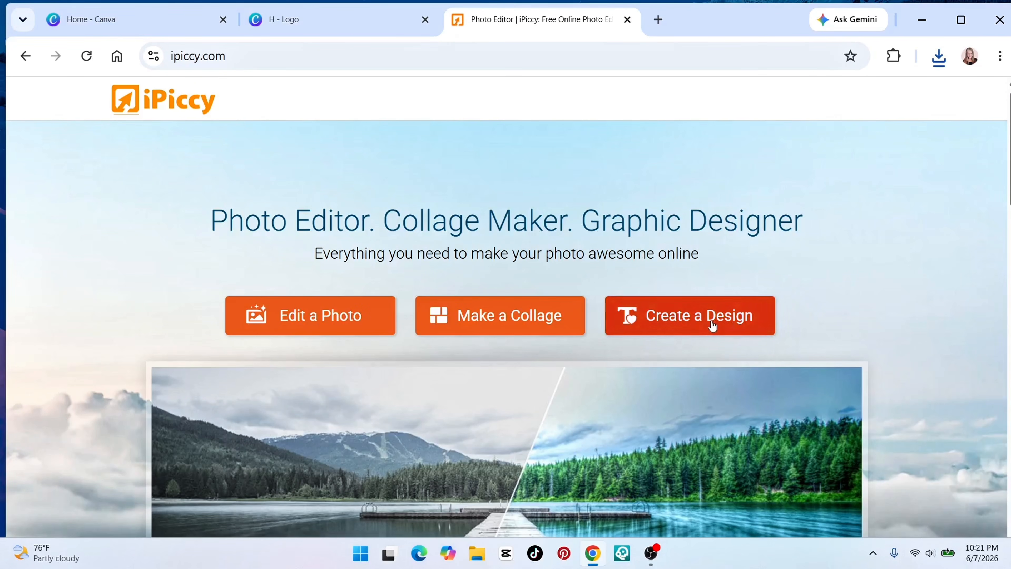
{"action": "left_click", "coordinate": [694, 318]}
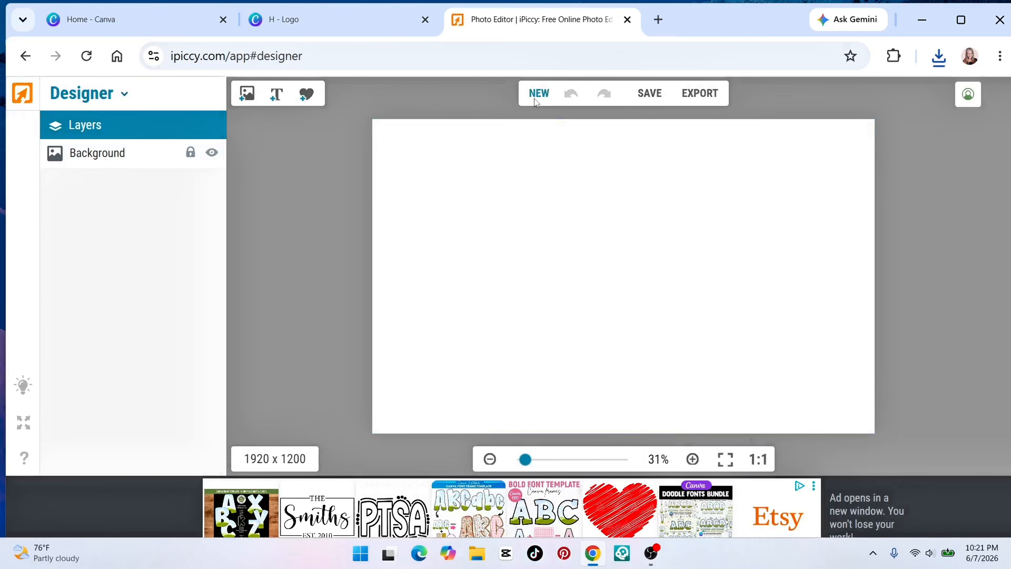
{"action": "left_click", "coordinate": [527, 100]}
{"action": "left_click", "coordinate": [500, 293]}
{"action": "left_click", "coordinate": [409, 154]}
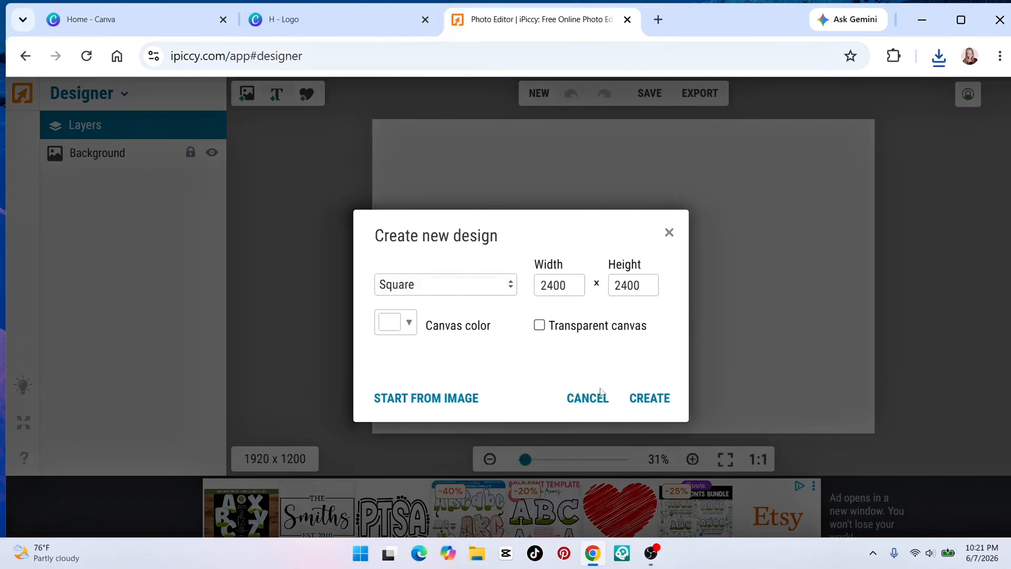
{"action": "left_click", "coordinate": [648, 397]}
Import the image H (3) from Downloads into the photo library and add it to the canvas
{"action": "left_click", "coordinate": [246, 94]}
{"action": "left_click", "coordinate": [87, 159]}
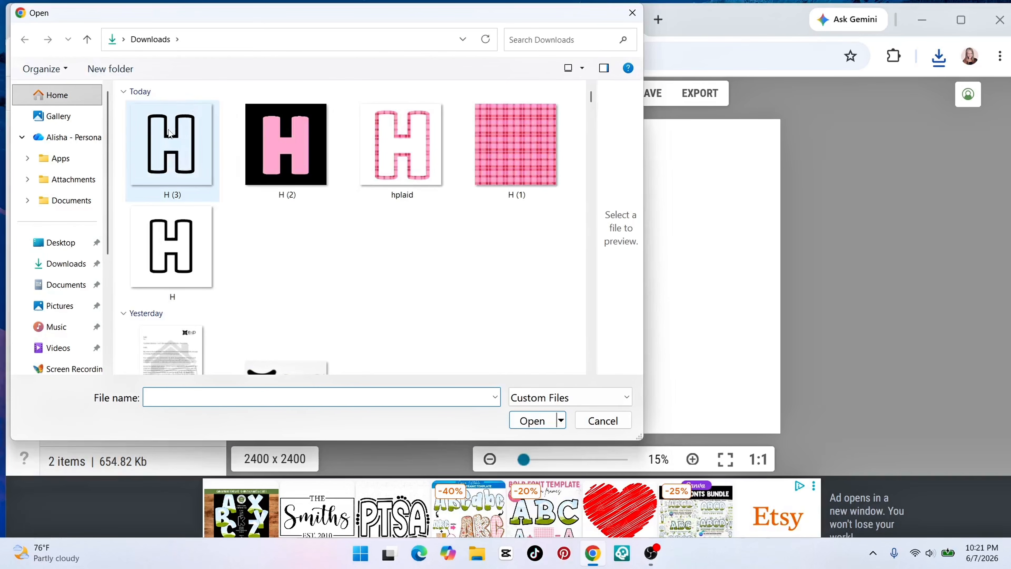
{"action": "double_click", "coordinate": [171, 137]}
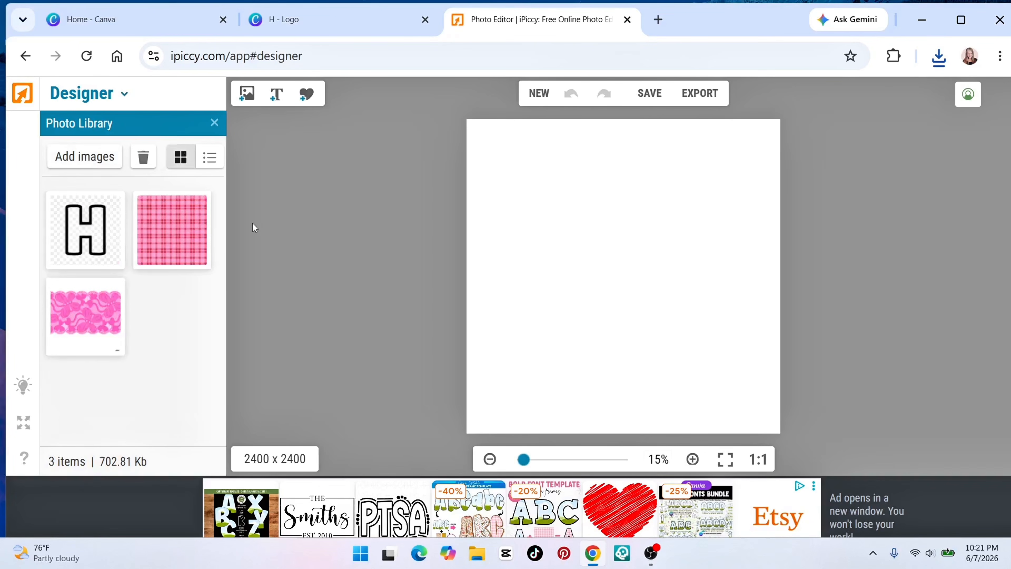
{"action": "left_click", "coordinate": [85, 242]}
{"action": "left_click", "coordinate": [111, 260]}
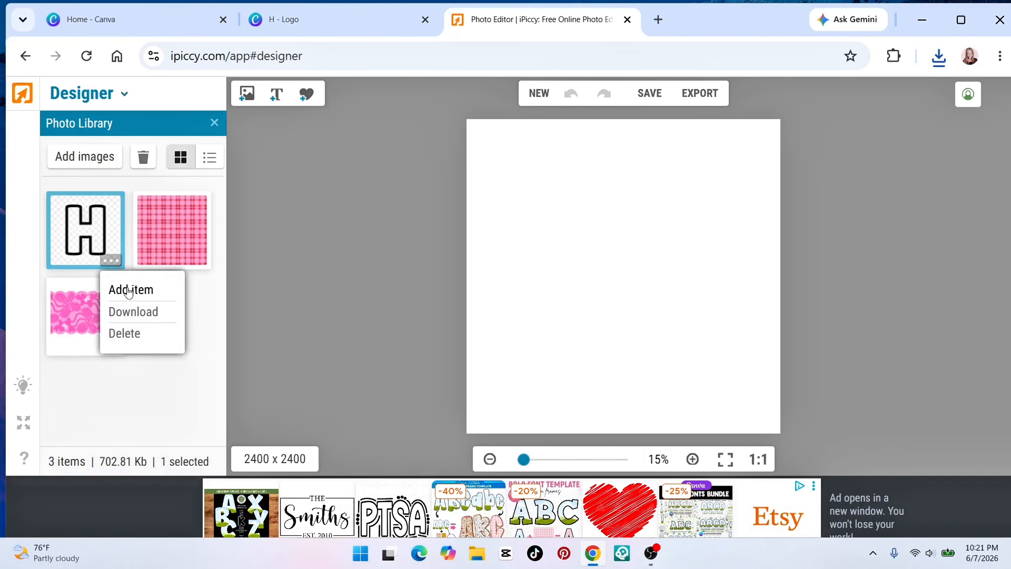
{"action": "left_click", "coordinate": [129, 292]}
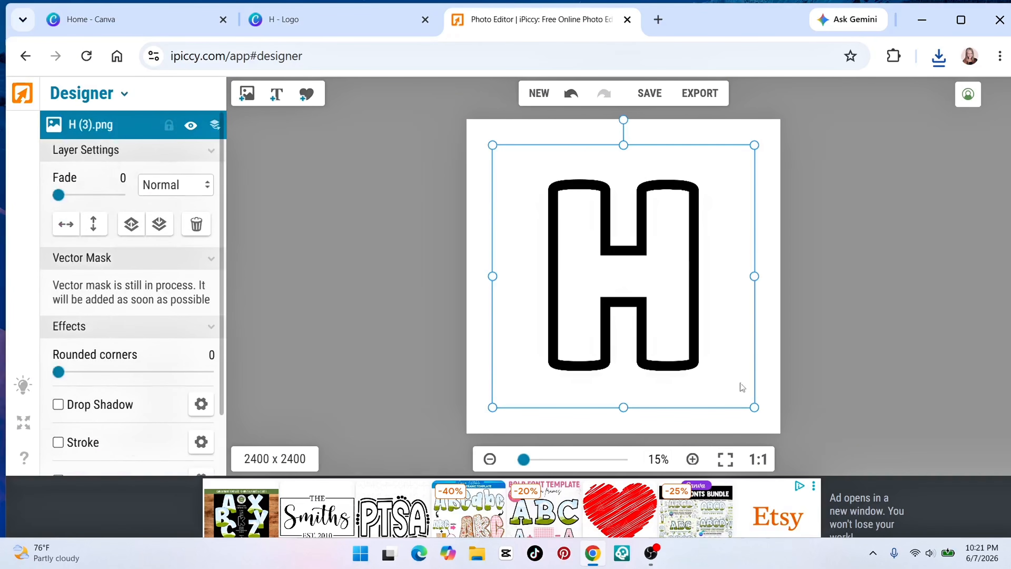
Enlarge the H image and move it to the middle of the canvas
{"action": "left_click_drag", "start_coordinate": [754, 407], "coordinate": [825, 477]}
{"action": "left_click", "coordinate": [862, 305]}
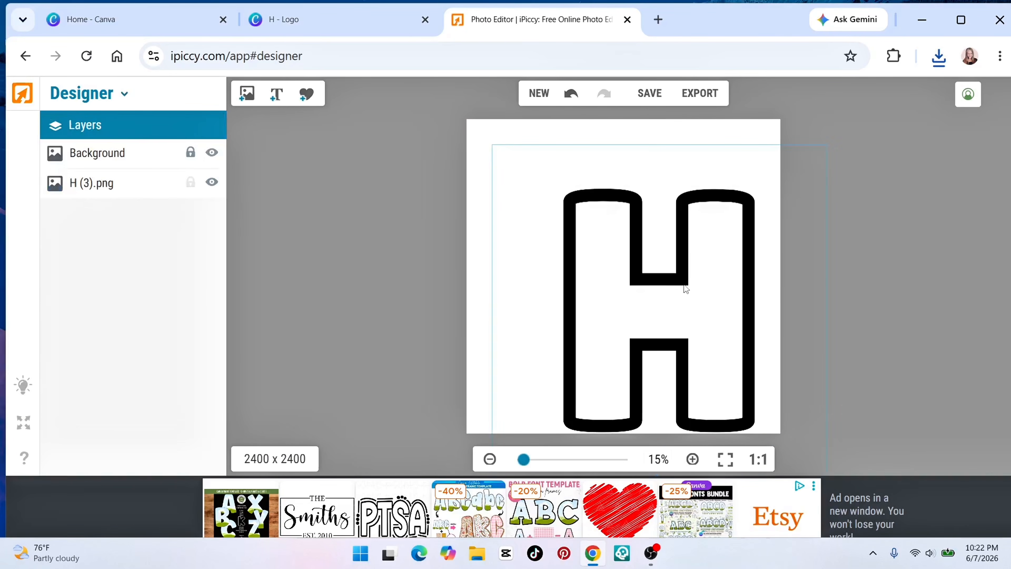
{"action": "left_click_drag", "start_coordinate": [684, 286], "coordinate": [631, 259]}
{"action": "left_click", "coordinate": [324, 270]}
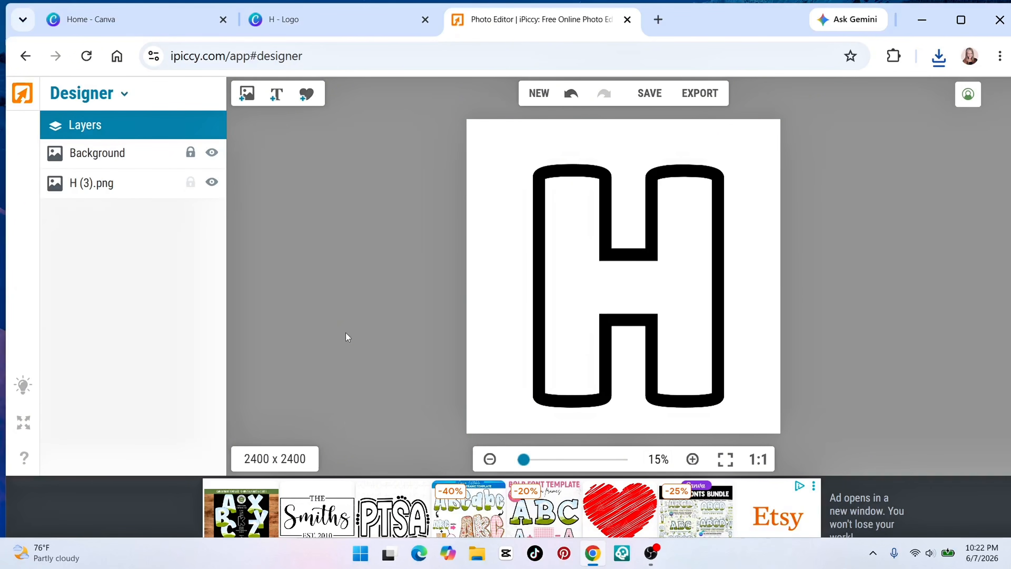
Switch back to the Canva logo design and delete the hollow H from the page
{"action": "left_click", "coordinate": [247, 95]}
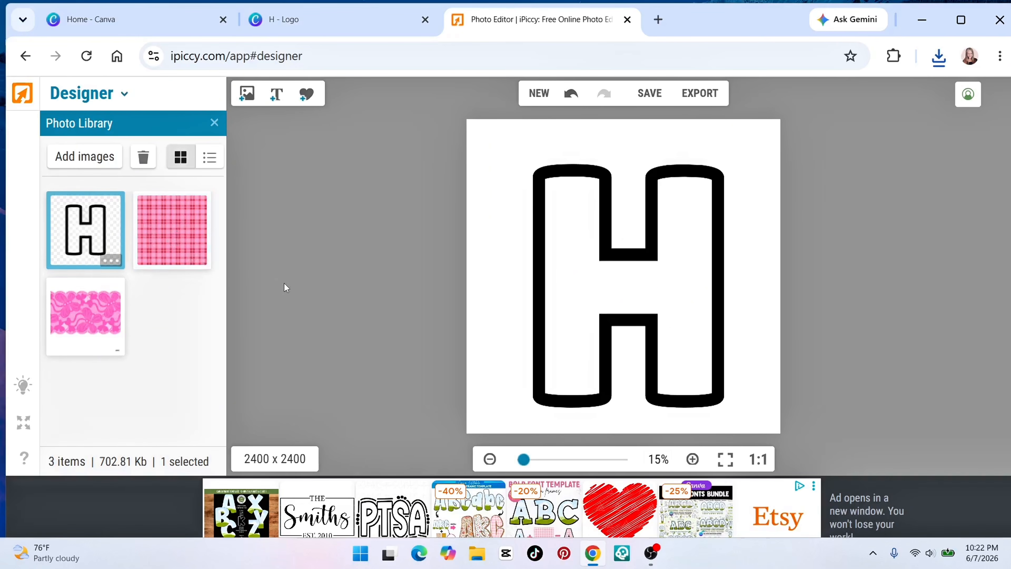
{"action": "left_click", "coordinate": [306, 21]}
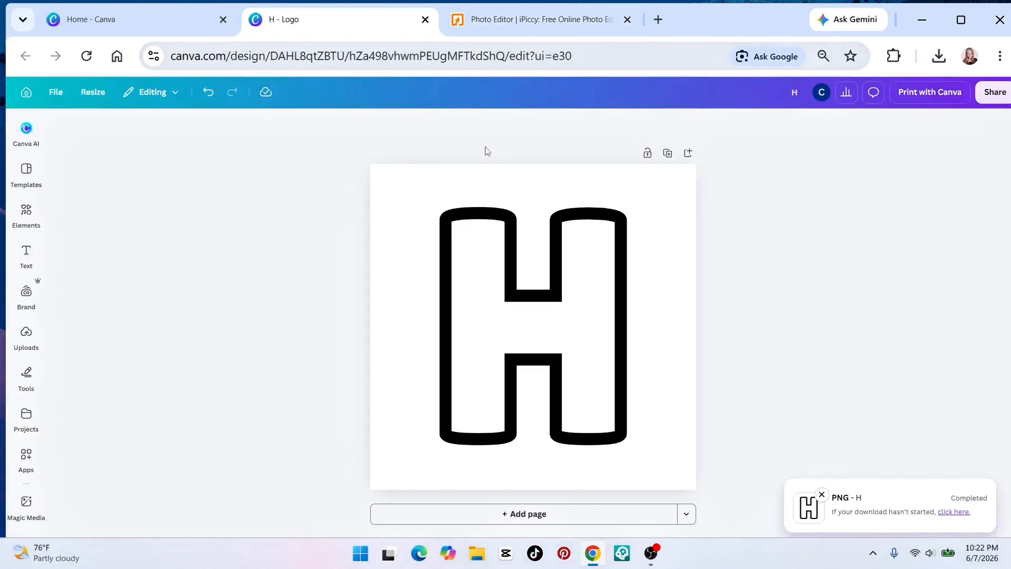
{"action": "left_click", "coordinate": [524, 316]}
{"action": "key", "text": "Delete"}
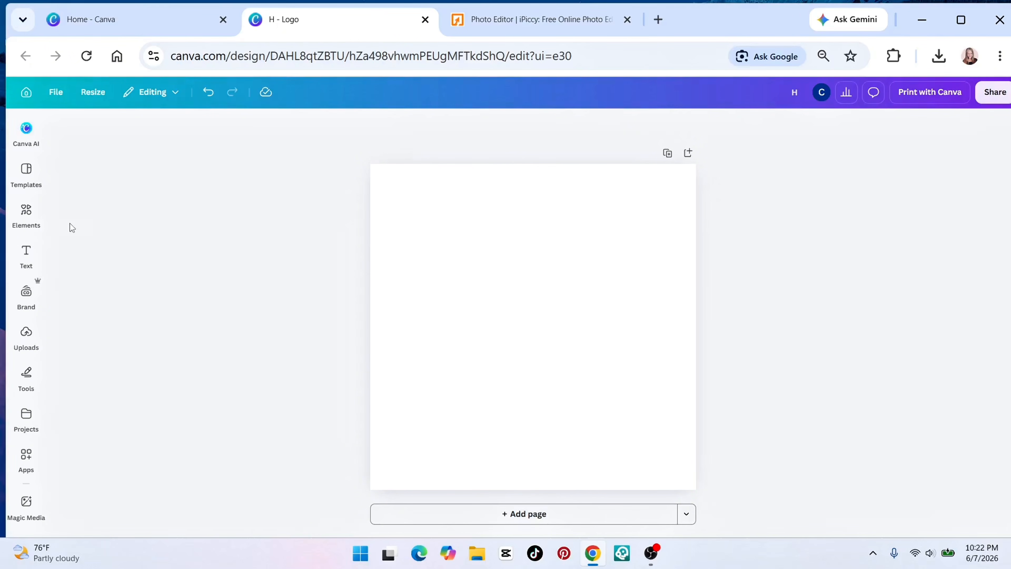
Open the elements library and look through all the recently used elements
{"action": "left_click", "coordinate": [26, 213]}
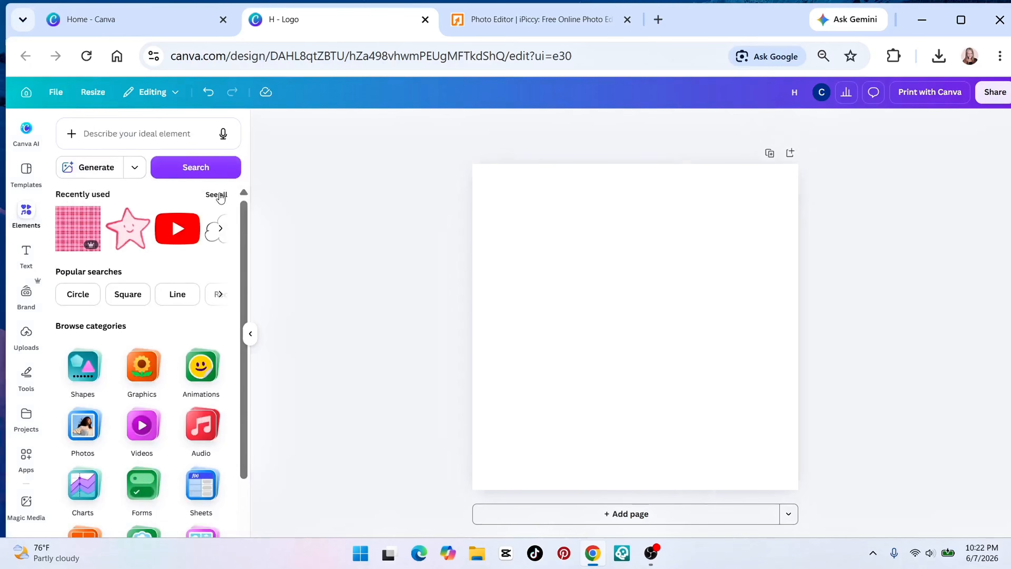
{"action": "left_click", "coordinate": [218, 195]}
{"action": "mouse_move", "coordinate": [85, 170]}
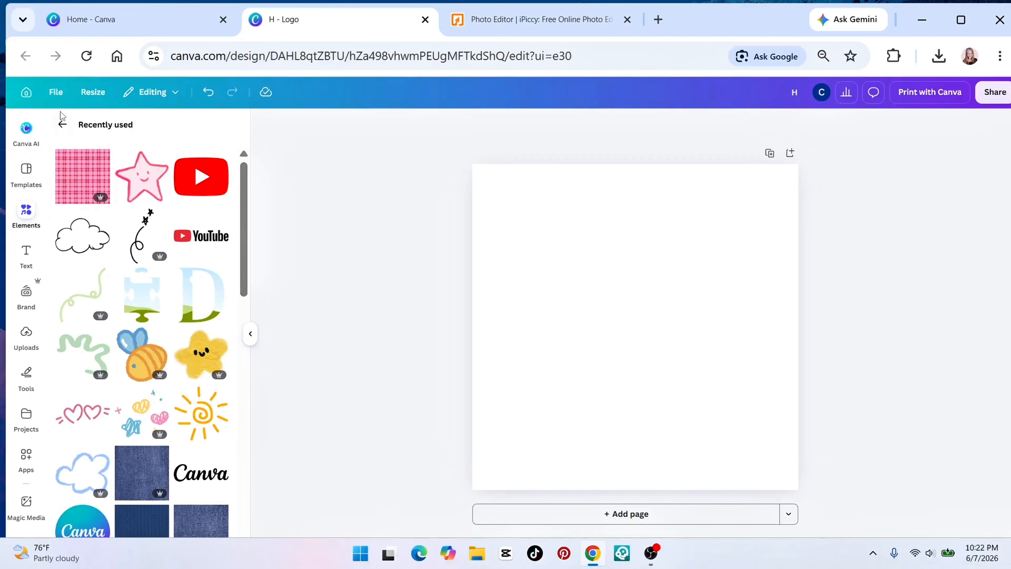
{"action": "left_click", "coordinate": [62, 124]}
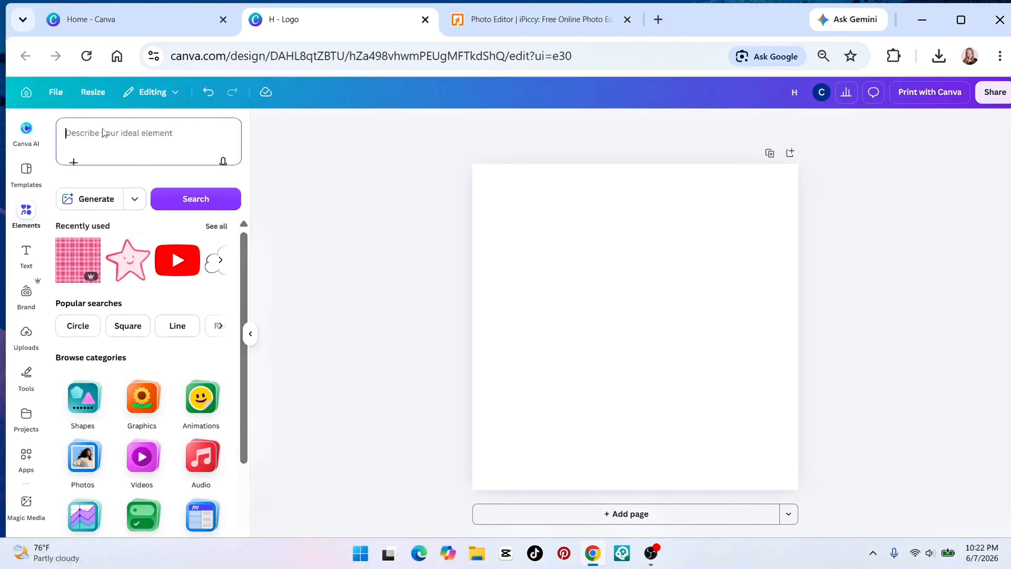
Search the elements library for "plaid background"
{"action": "left_click", "coordinate": [103, 133]}
{"action": "type", "text": "plai"}
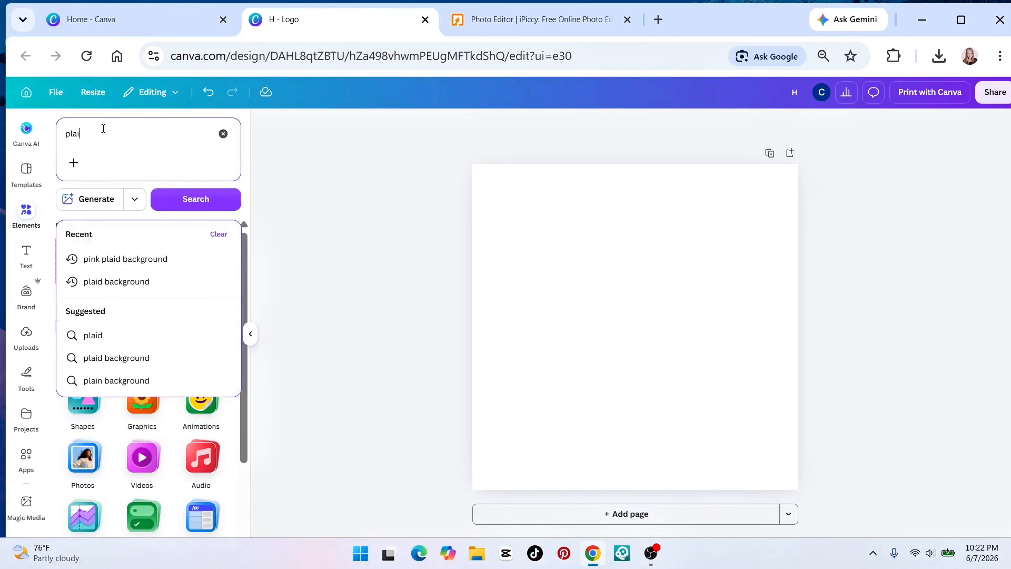
{"action": "type", "text": "d"}
{"action": "left_click", "coordinate": [116, 334]}
Add the blue diagonal plaid graphic from the results and enlarge it to fill the whole page
{"action": "scroll", "coordinate": [143, 359], "scroll_direction": "down", "scroll_amount": 5}
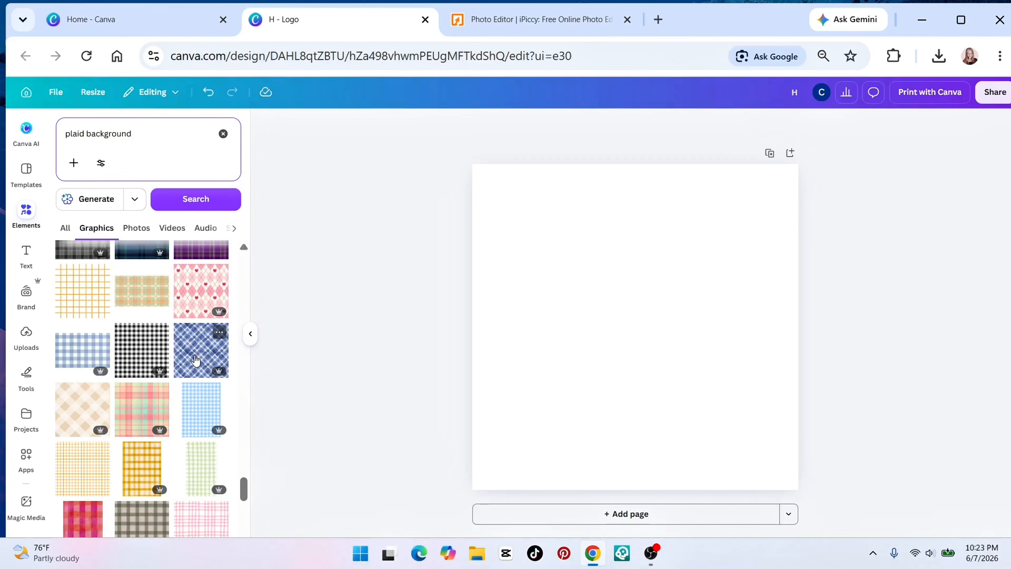
{"action": "left_click", "coordinate": [195, 360]}
{"action": "left_click_drag", "start_coordinate": [626, 275], "coordinate": [599, 244]}
{"action": "left_click_drag", "start_coordinate": [732, 424], "coordinate": [798, 490]}
{"action": "left_click", "coordinate": [909, 429]}
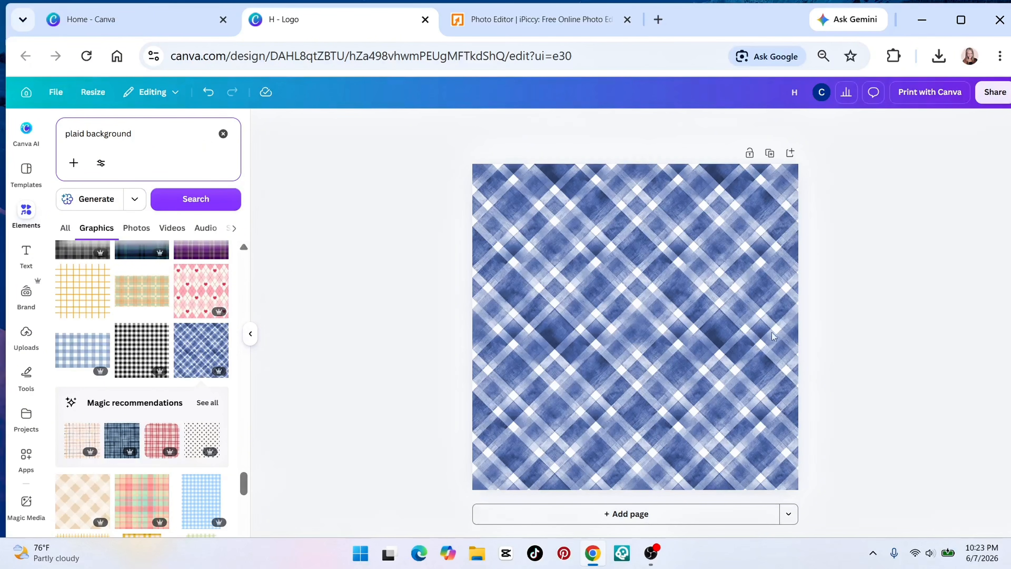
Shrink the blue plaid so it leaves a white strip along the page's right and bottom edges
{"action": "left_click", "coordinate": [748, 388]}
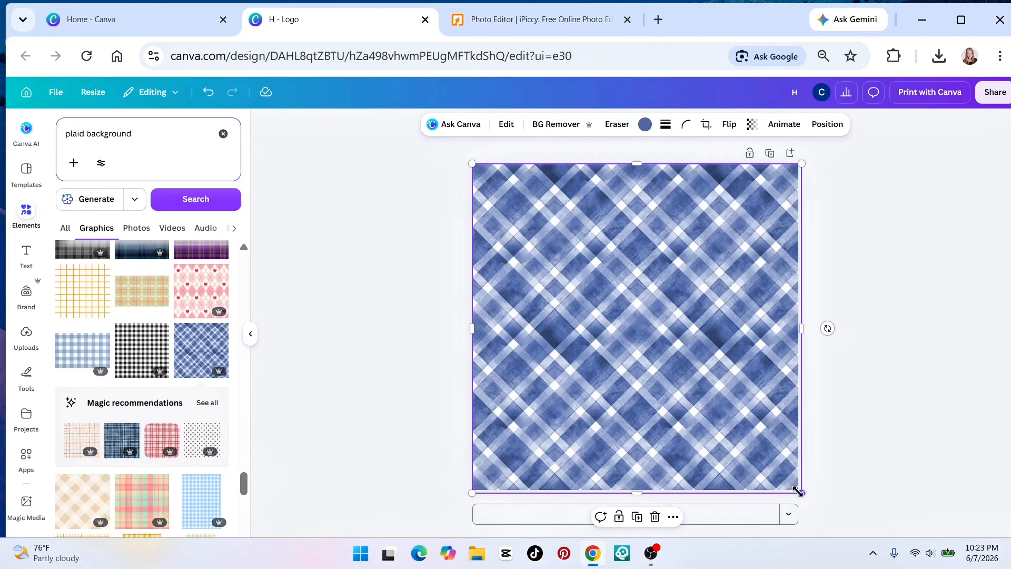
{"action": "left_click_drag", "start_coordinate": [797, 491], "coordinate": [752, 460]}
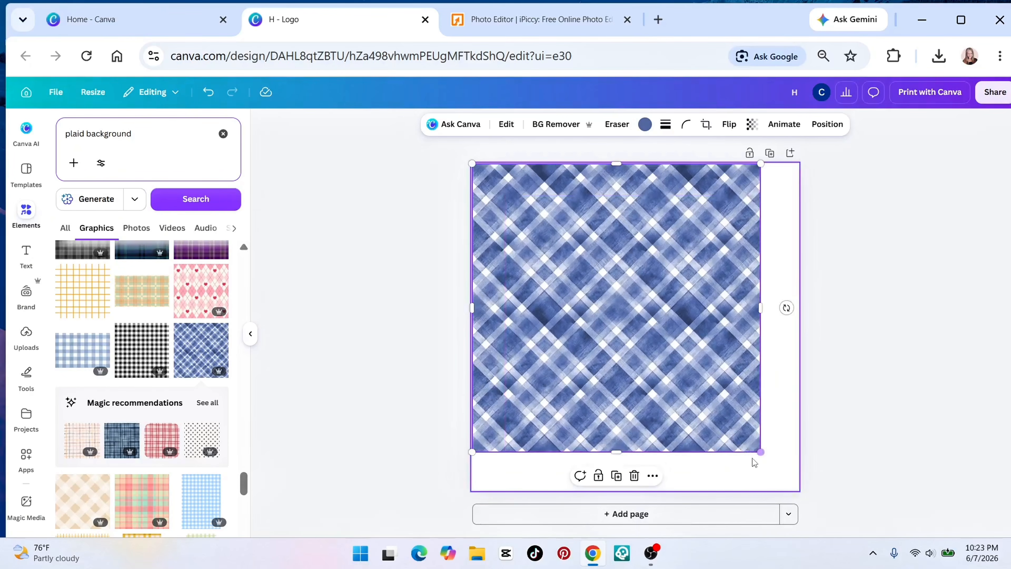
{"action": "left_click", "coordinate": [919, 426]}
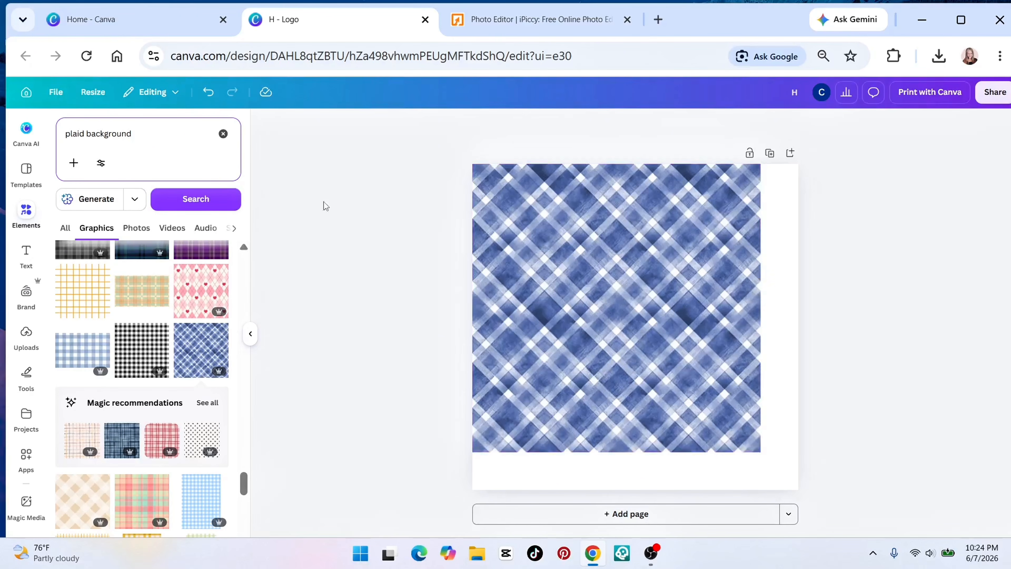
Enlarge the blue plaid from its lower-right corner until it covers the full page
{"action": "left_click", "coordinate": [699, 400]}
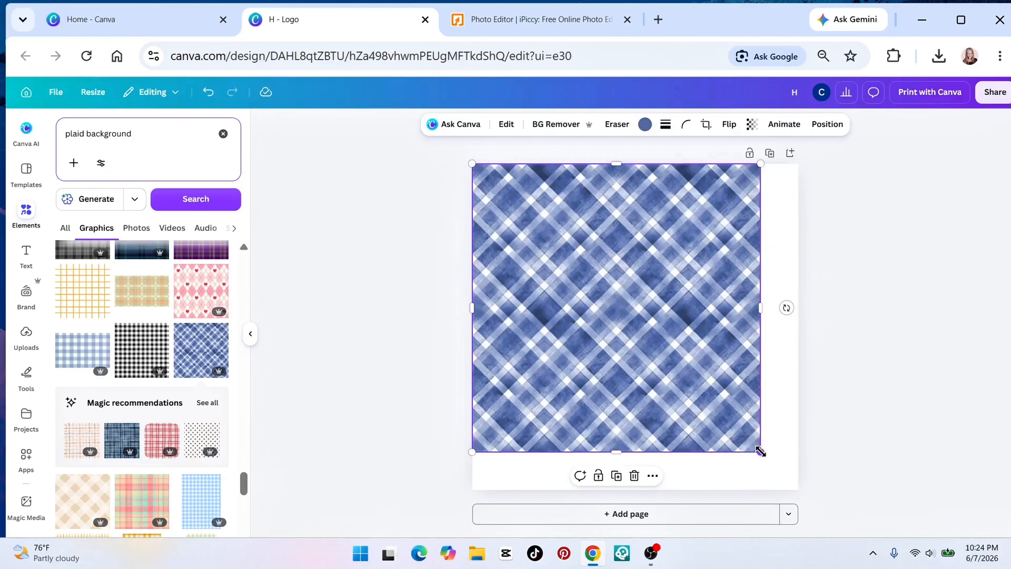
{"action": "left_click_drag", "start_coordinate": [760, 451], "coordinate": [798, 489]}
{"action": "left_click", "coordinate": [856, 429]}
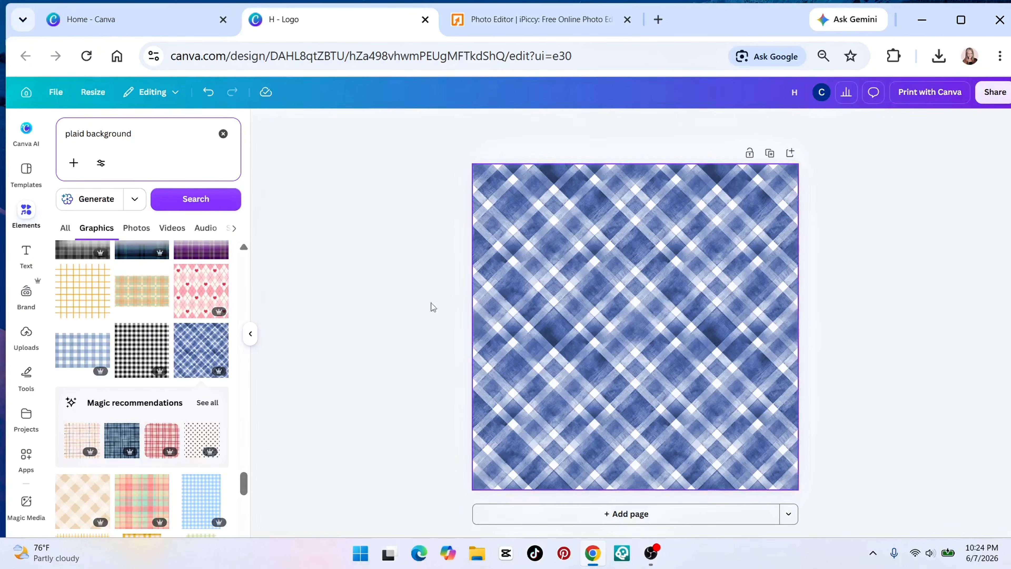
Add a text box reading "amc" on top of the plaid
{"action": "left_click", "coordinate": [252, 333]}
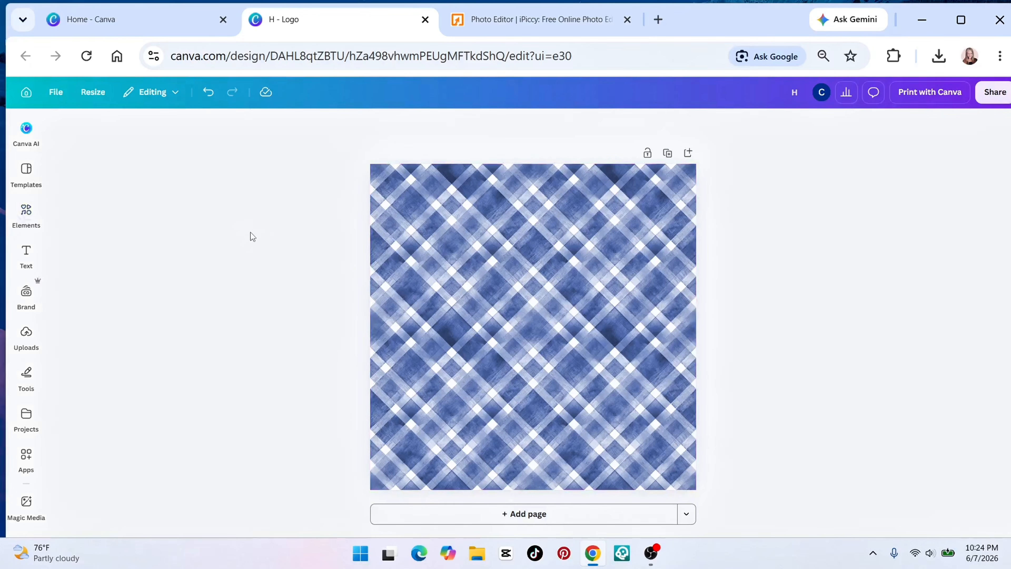
{"action": "left_click", "coordinate": [27, 253]}
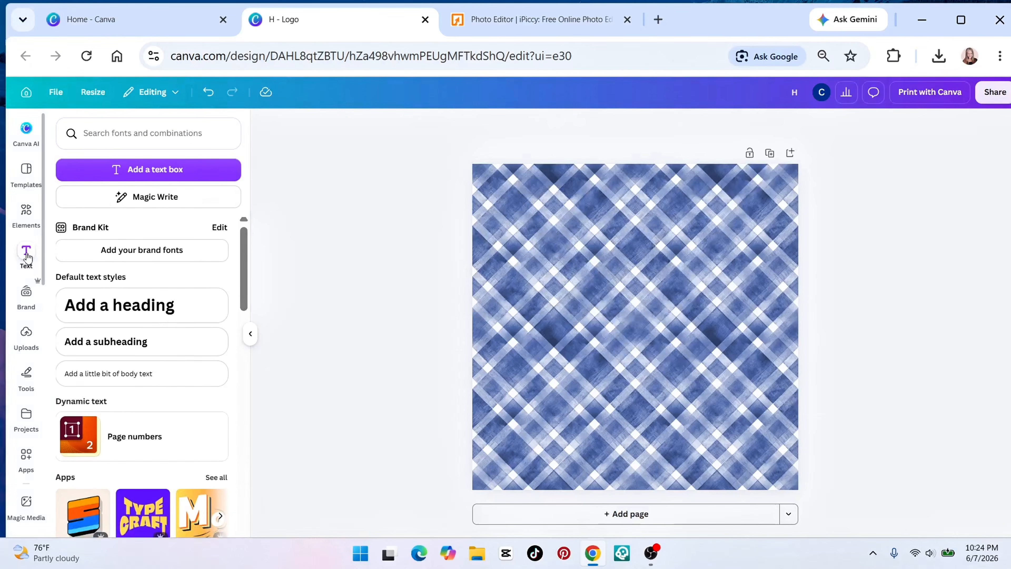
{"action": "left_click", "coordinate": [142, 169]}
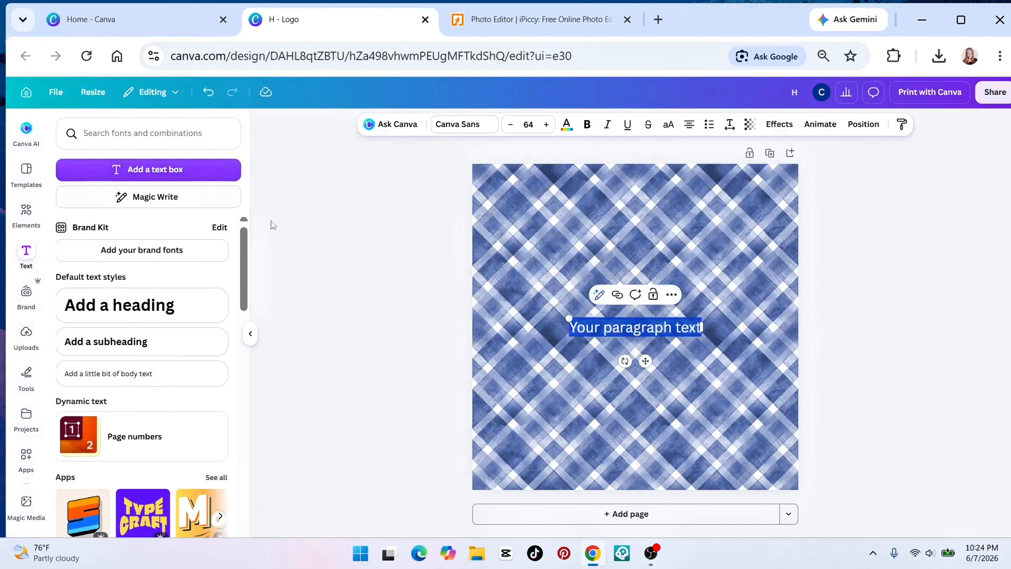
{"action": "type", "text": "amd"}
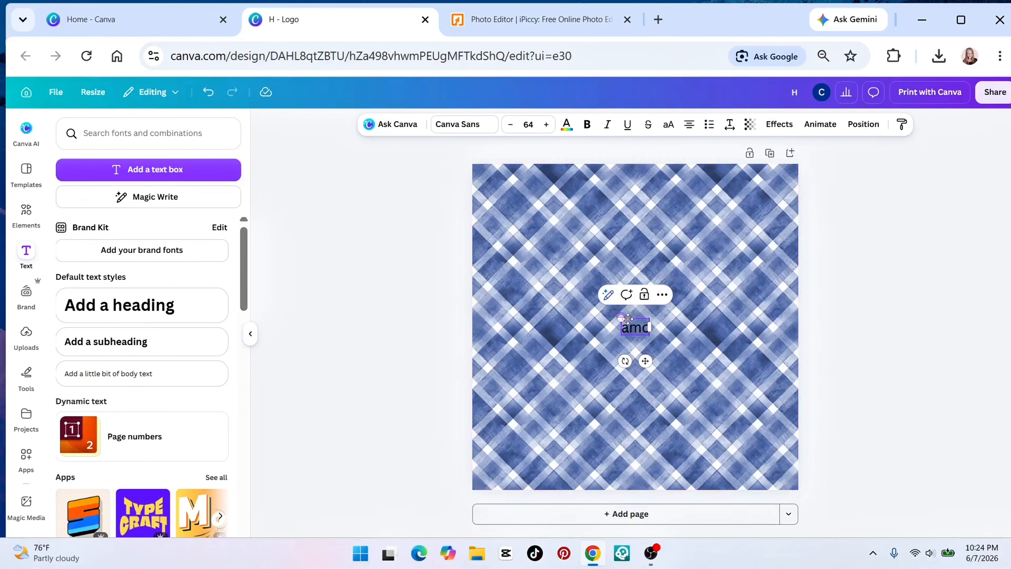
Shrink the "amc" text to size 32 and move it into the page's lower-right corner
{"action": "left_click", "coordinate": [633, 312]}
{"action": "left_click", "coordinate": [628, 325]}
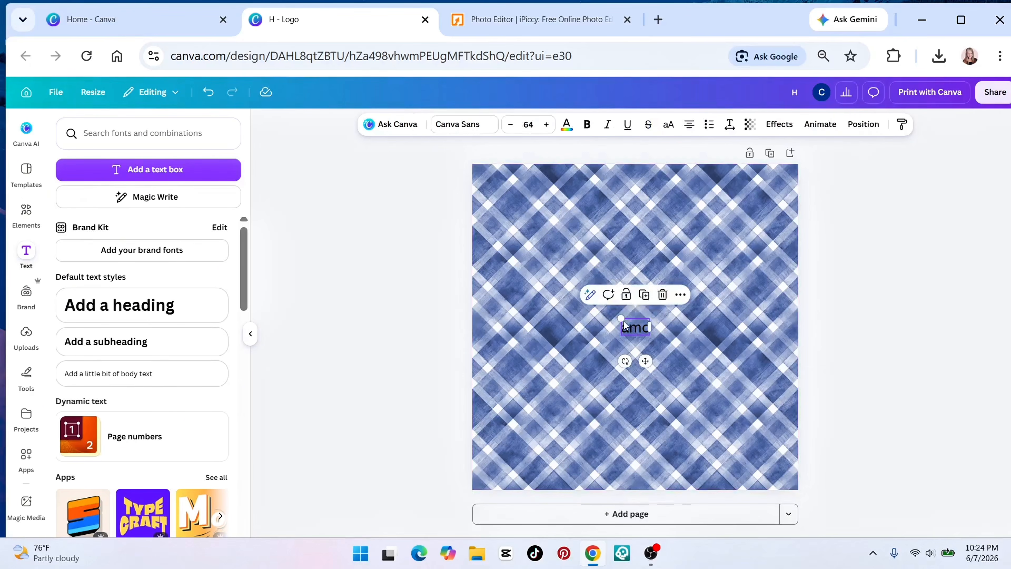
{"action": "left_click_drag", "start_coordinate": [620, 317], "coordinate": [801, 511]}
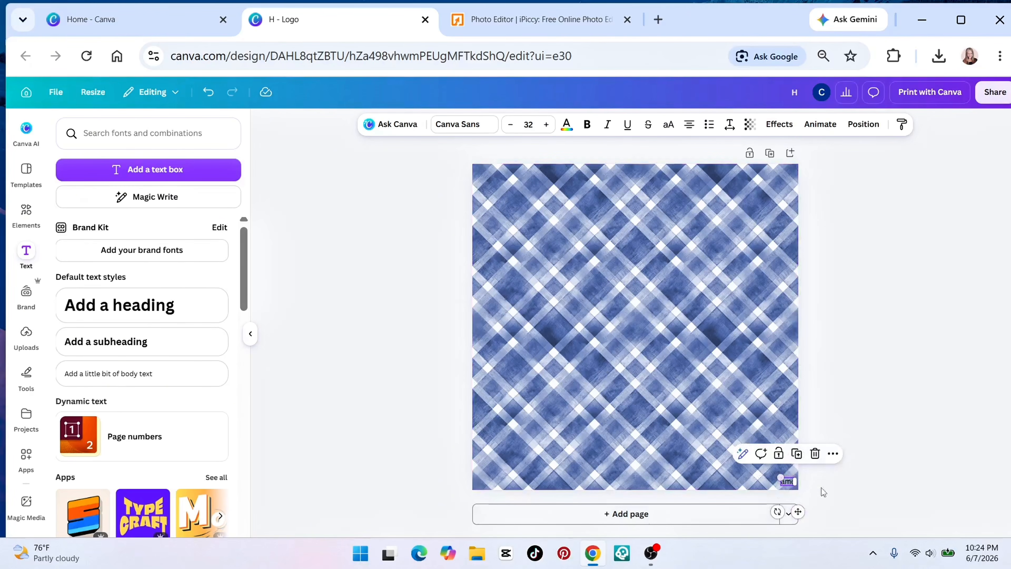
{"action": "left_click", "coordinate": [864, 309]}
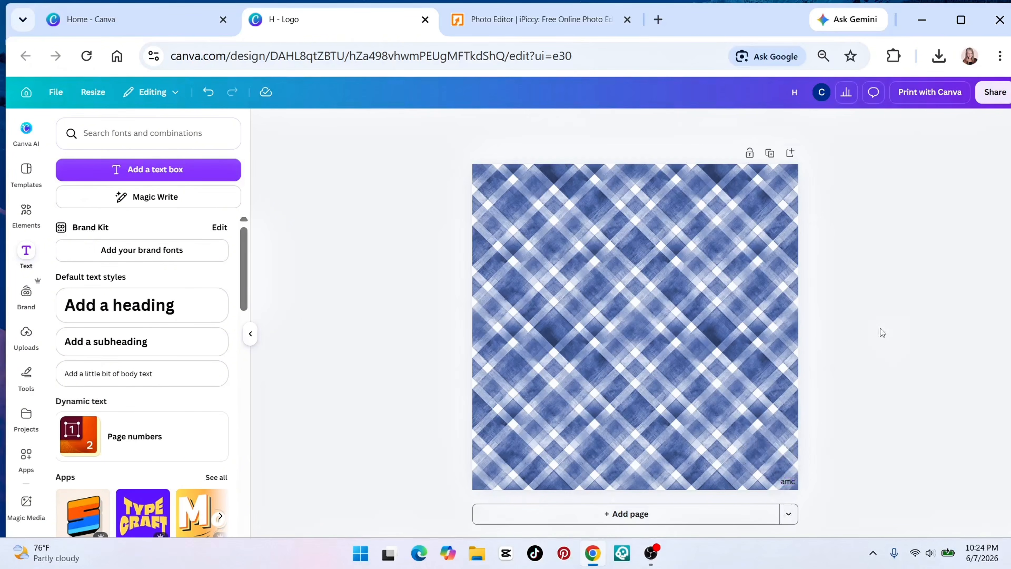
Download the plaid page as a PNG with the transparent background option turned off
{"action": "left_click", "coordinate": [987, 92]}
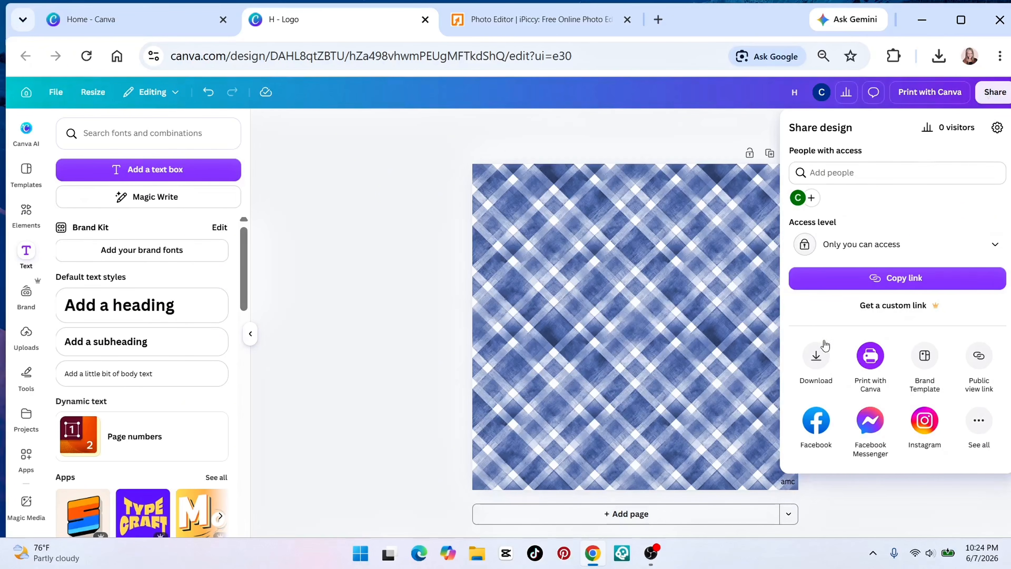
{"action": "left_click", "coordinate": [816, 356]}
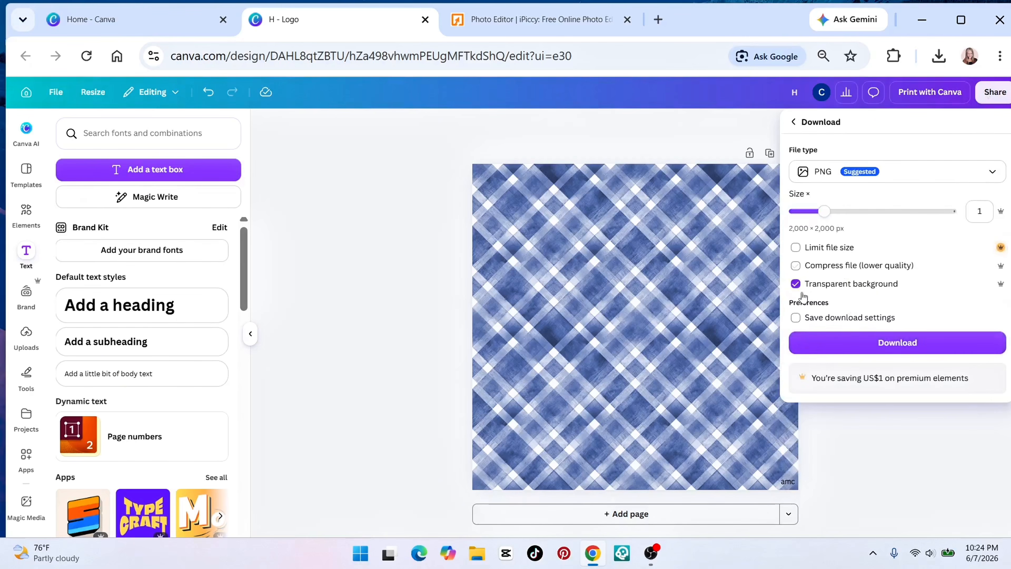
{"action": "left_click", "coordinate": [795, 283]}
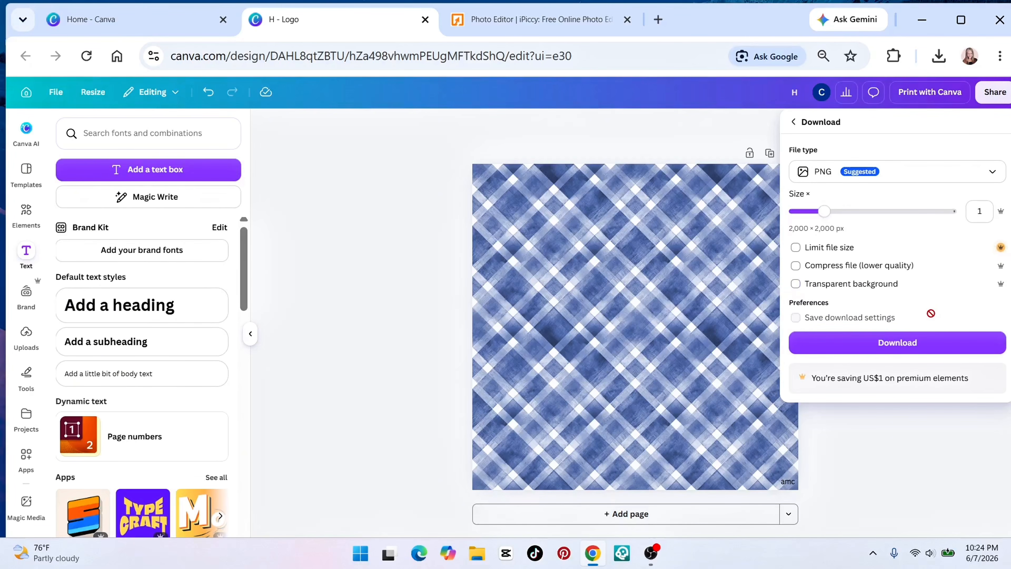
{"action": "left_click", "coordinate": [873, 344]}
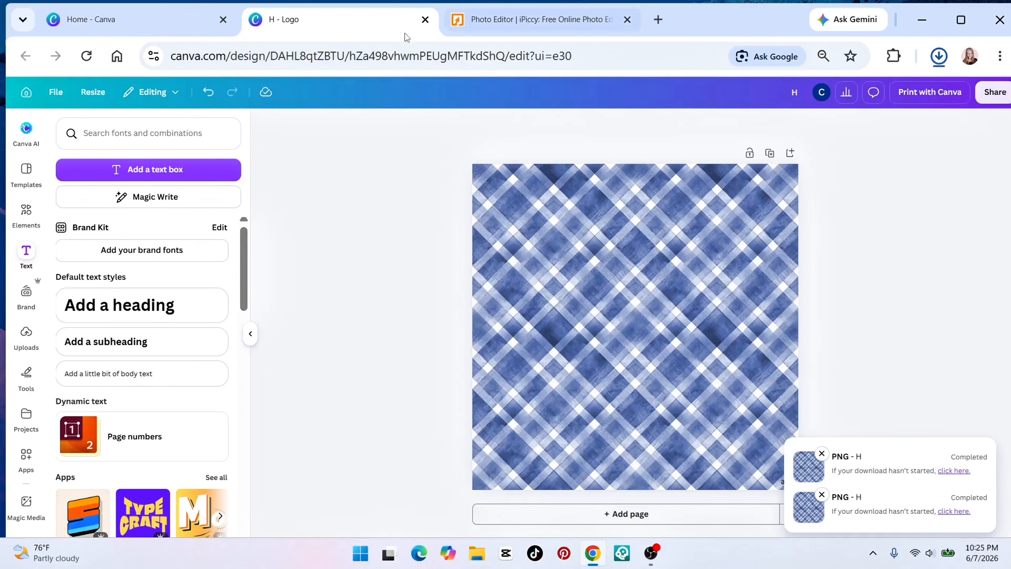
Switch to iPiccy, place the pink plaid image from the photo library over the H and enlarge it to cover the whole canvas
{"action": "left_click", "coordinate": [486, 20]}
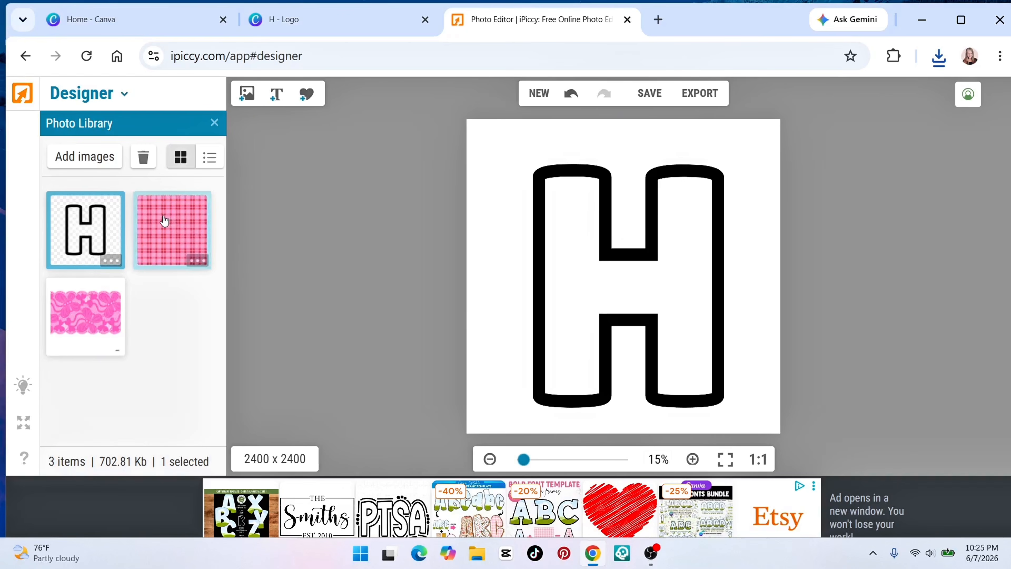
{"action": "left_click_drag", "start_coordinate": [163, 221], "coordinate": [574, 212]}
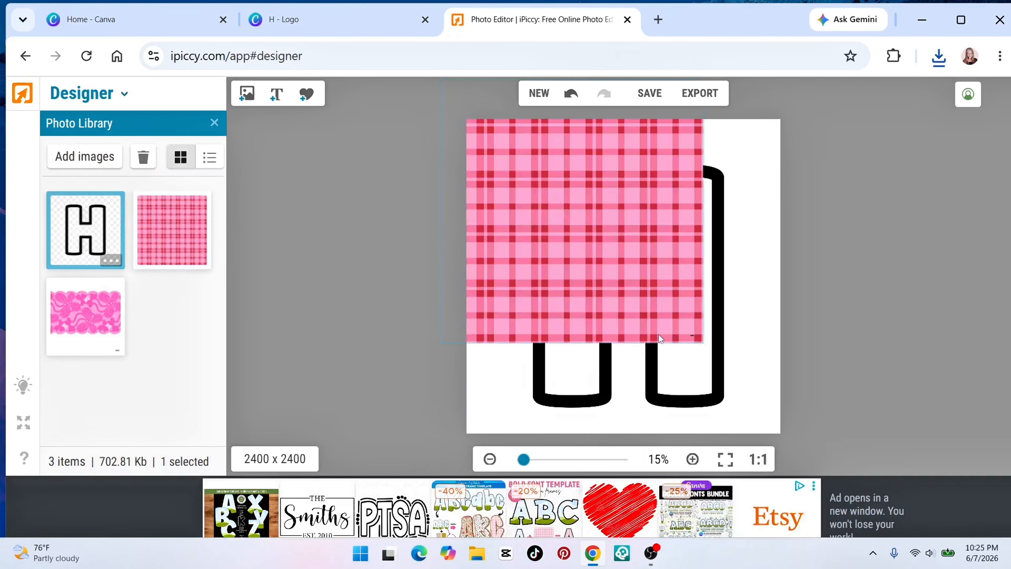
{"action": "left_click", "coordinate": [698, 341]}
{"action": "left_click_drag", "start_coordinate": [703, 342], "coordinate": [770, 438]}
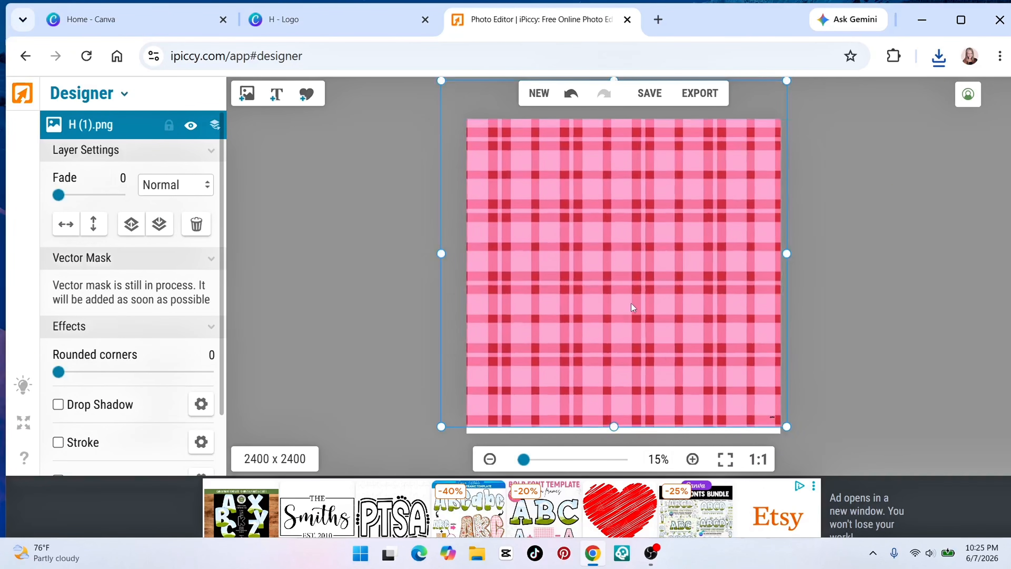
{"action": "left_click_drag", "start_coordinate": [630, 301], "coordinate": [638, 315]}
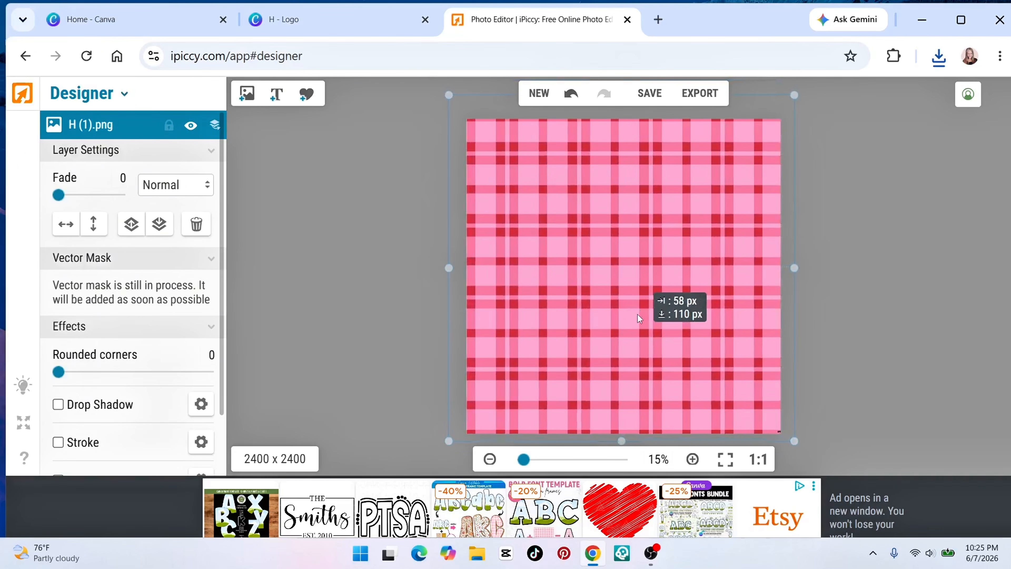
{"action": "left_click", "coordinate": [431, 310]}
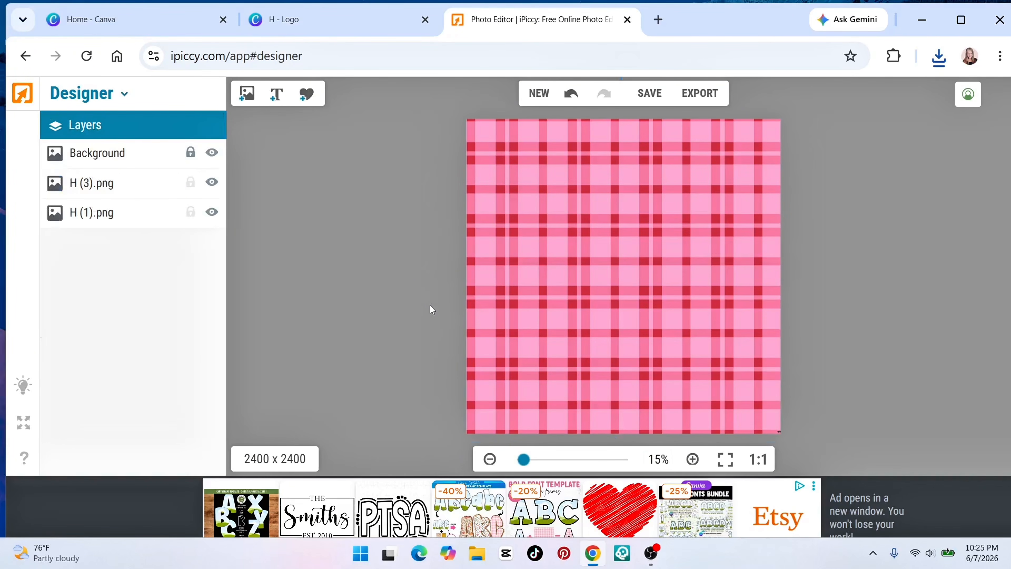
Set the blend mode of the pink plaid layer to Lighten so the pattern fills only the H outline
{"action": "left_click", "coordinate": [589, 210]}
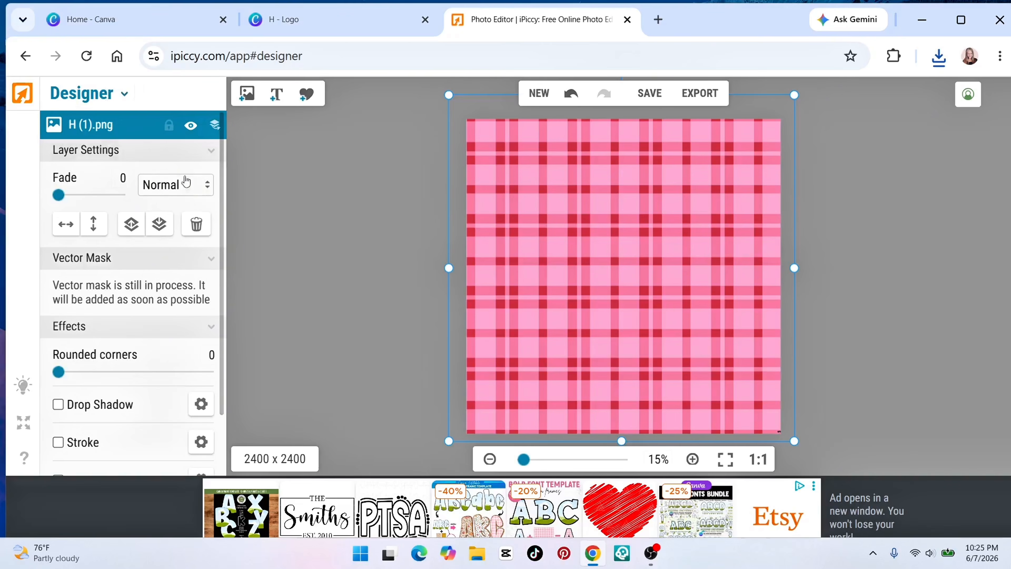
{"action": "left_click", "coordinate": [202, 188]}
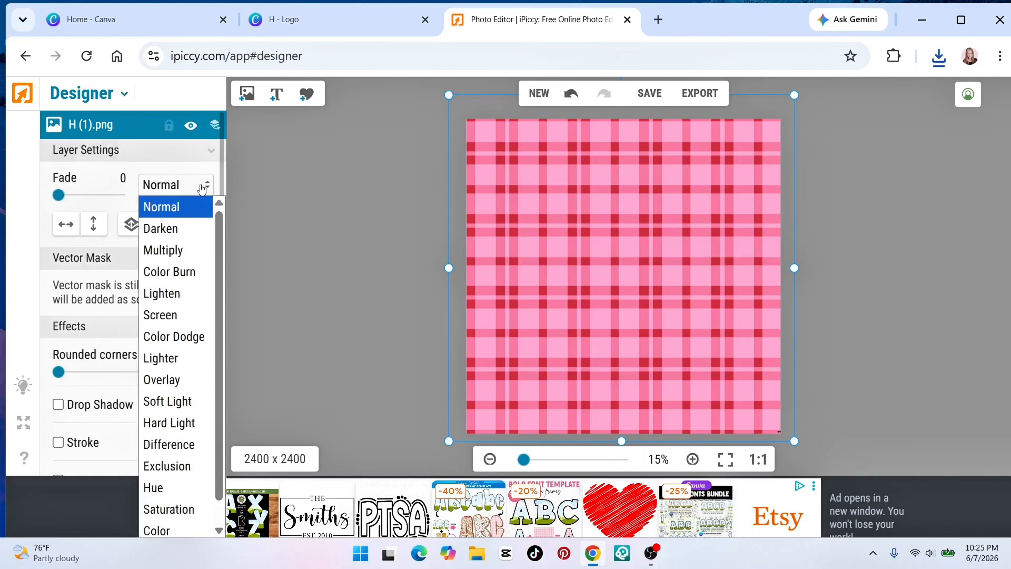
{"action": "left_click", "coordinate": [177, 297]}
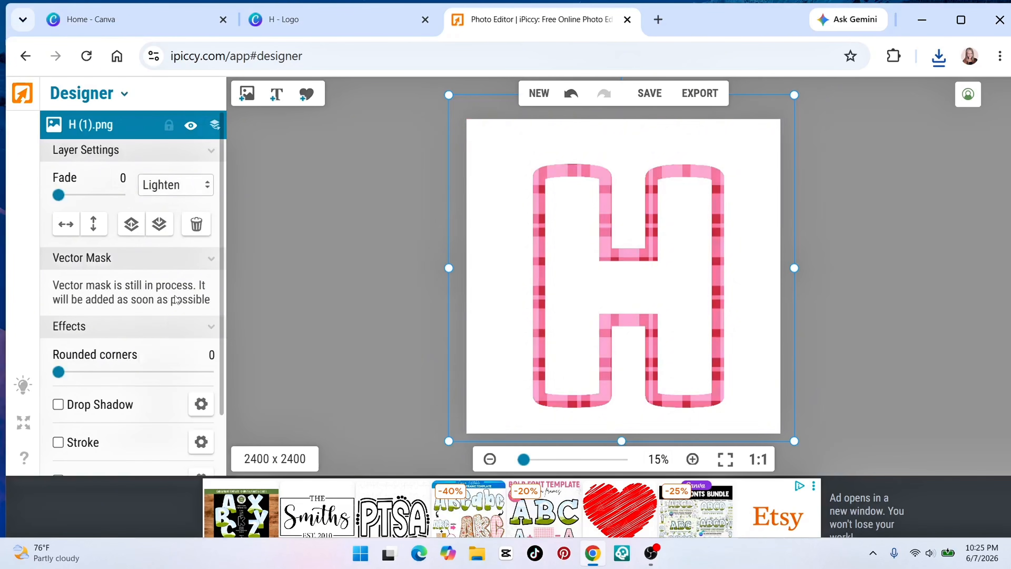
{"action": "left_click", "coordinate": [258, 212]}
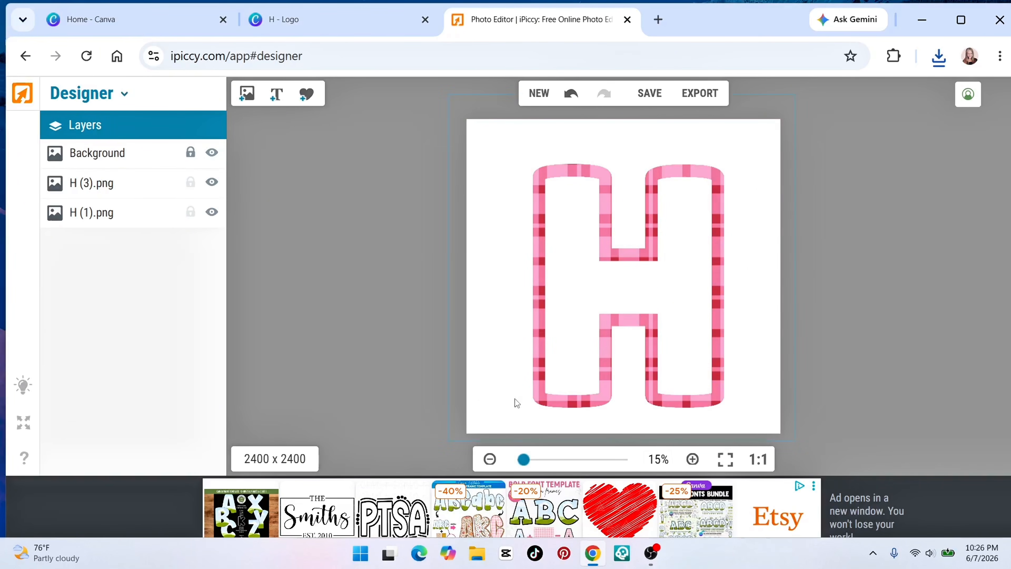
{"action": "left_click_drag", "start_coordinate": [527, 461], "coordinate": [527, 461]}
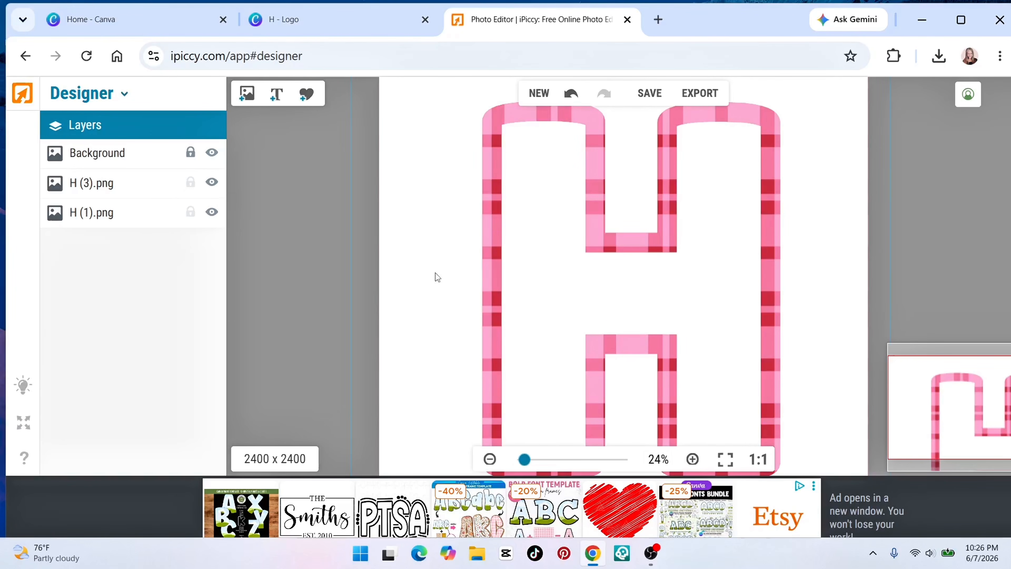
{"action": "left_click", "coordinate": [526, 461]}
{"action": "left_click_drag", "start_coordinate": [525, 460], "coordinate": [523, 460]}
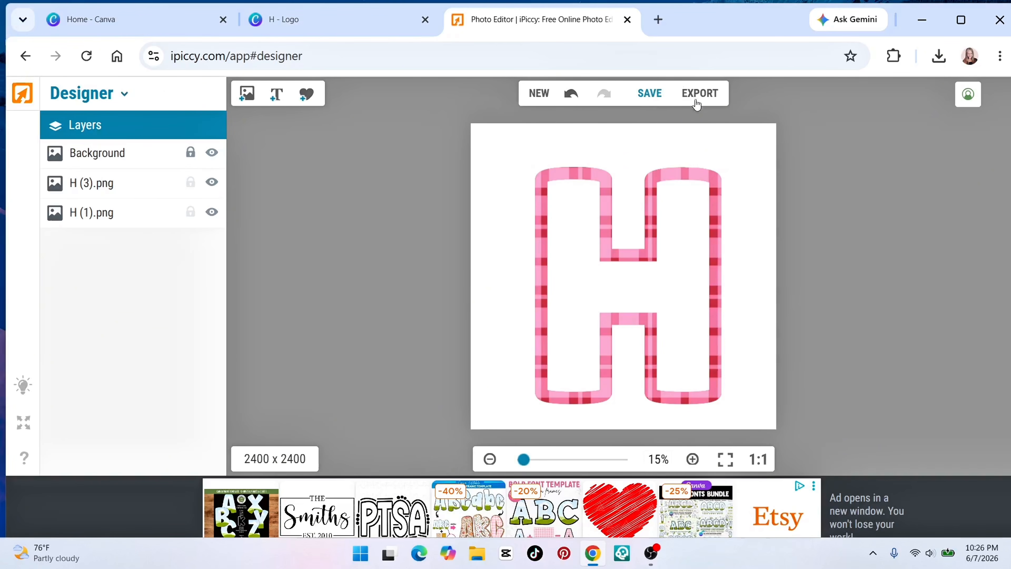
Save the plaid H design to the computer as a PNG file named hplaid1
{"action": "left_click", "coordinate": [649, 100]}
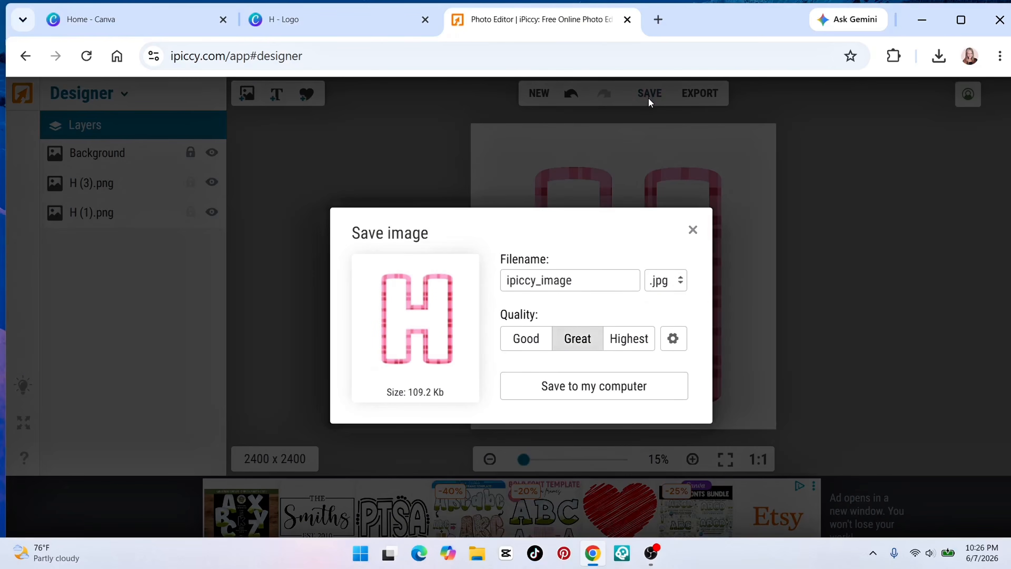
{"action": "left_click", "coordinate": [624, 341]}
{"action": "left_click", "coordinate": [679, 284]}
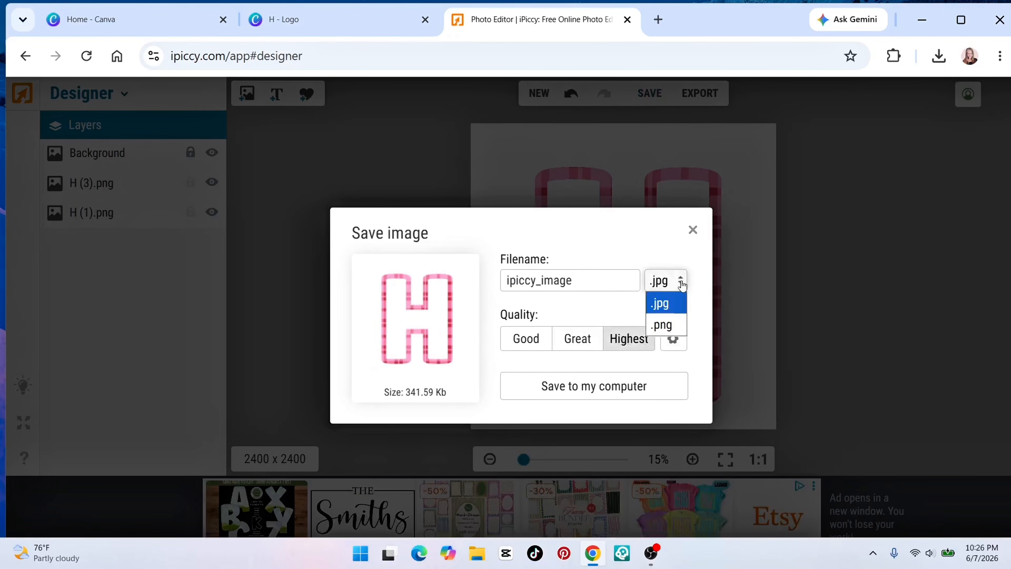
{"action": "left_click", "coordinate": [666, 324]}
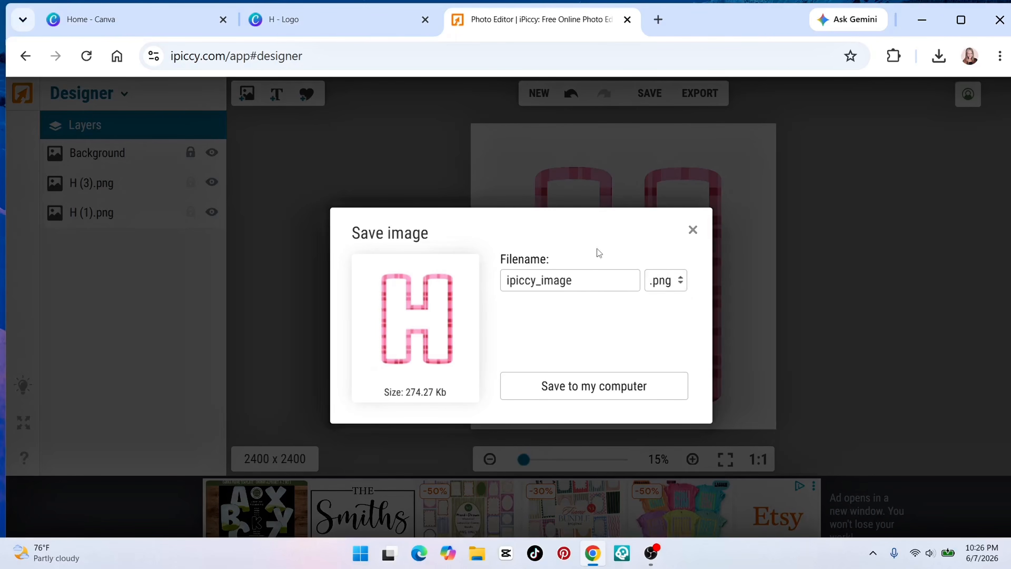
{"action": "left_click_drag", "start_coordinate": [576, 283], "coordinate": [441, 308]}
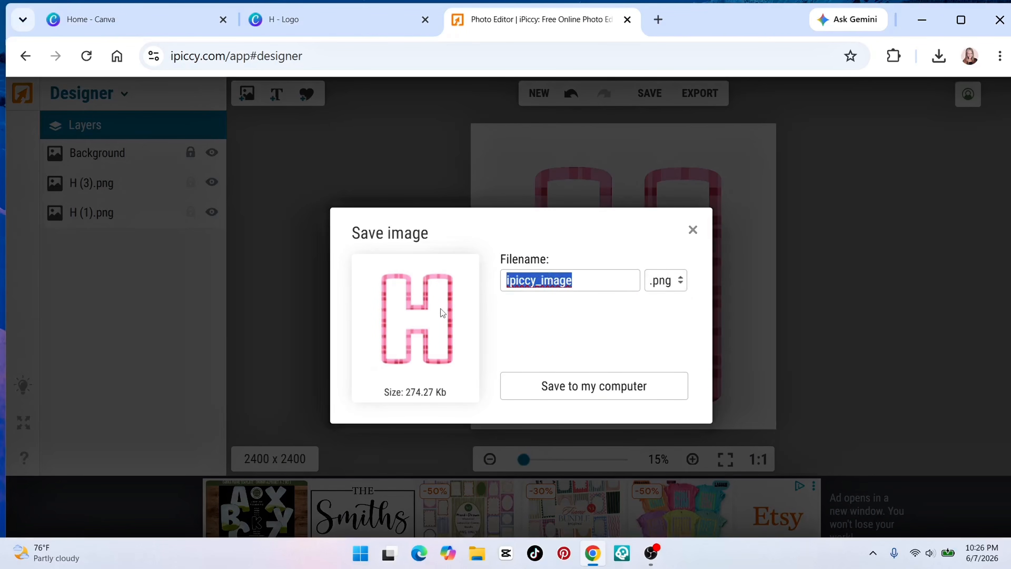
{"action": "key", "text": "BackSpace"}
{"action": "type", "text": "h"}
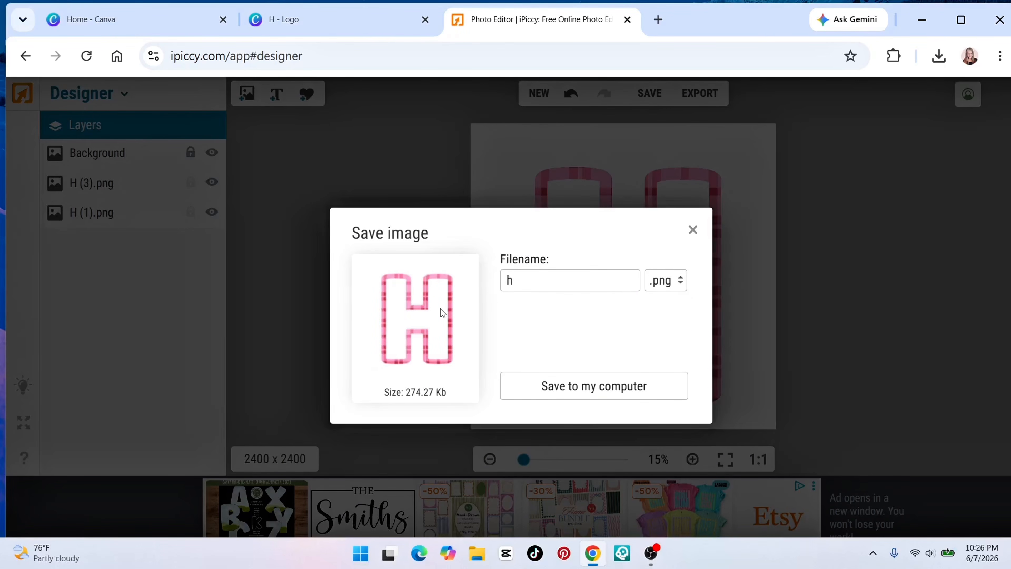
{"action": "type", "text": "plaid1"}
{"action": "left_click", "coordinate": [588, 385]}
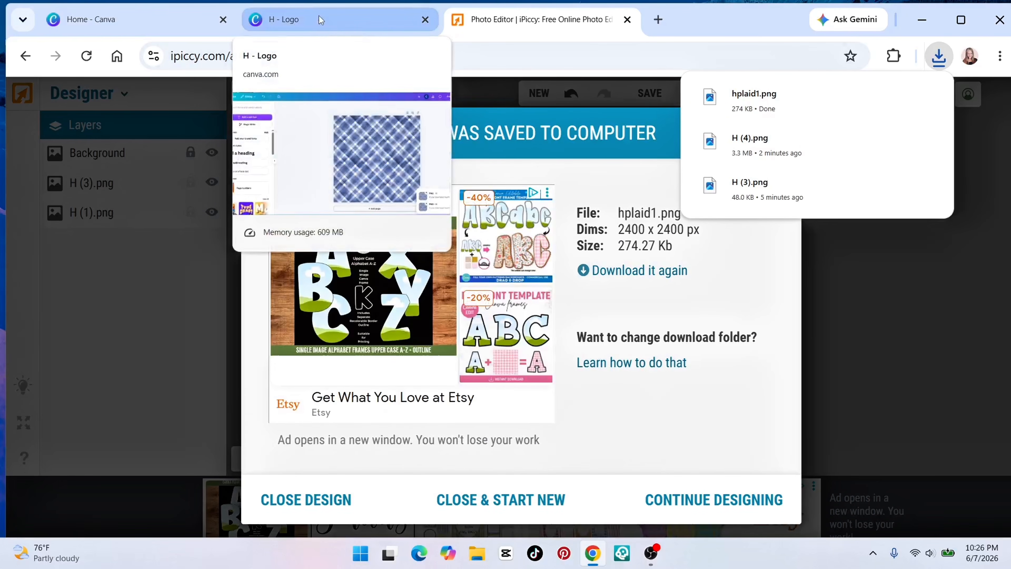
Switch to the H logo design in Canva and place the uploaded plaid H image on the blank page
{"action": "left_click", "coordinate": [319, 16]}
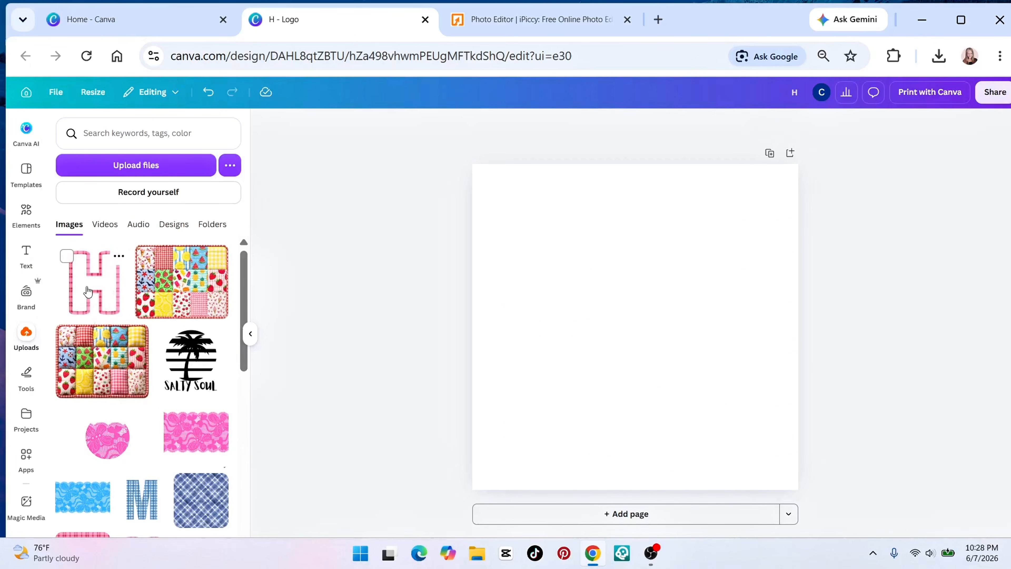
{"action": "left_click", "coordinate": [92, 288]}
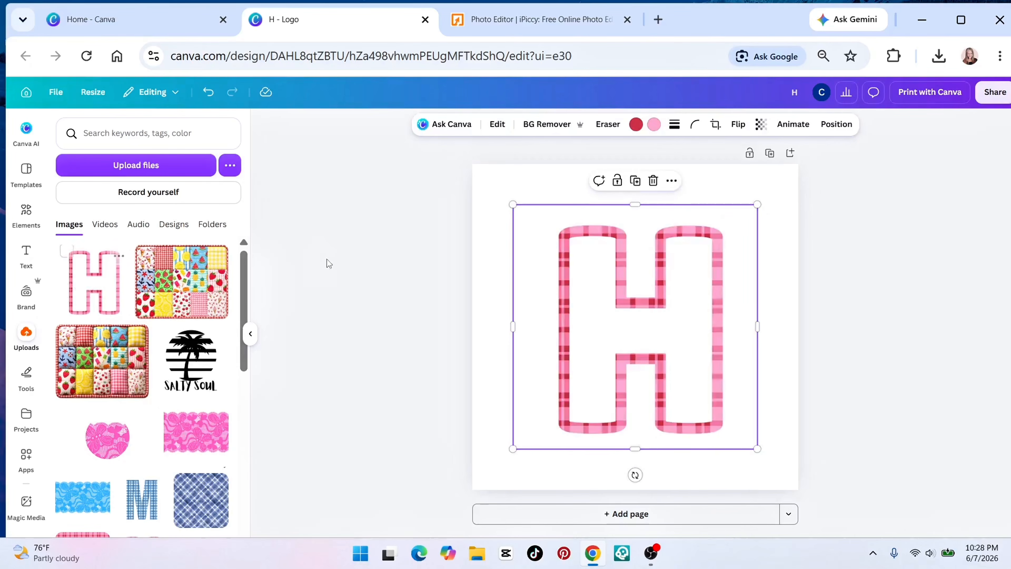
{"action": "left_click", "coordinate": [250, 334]}
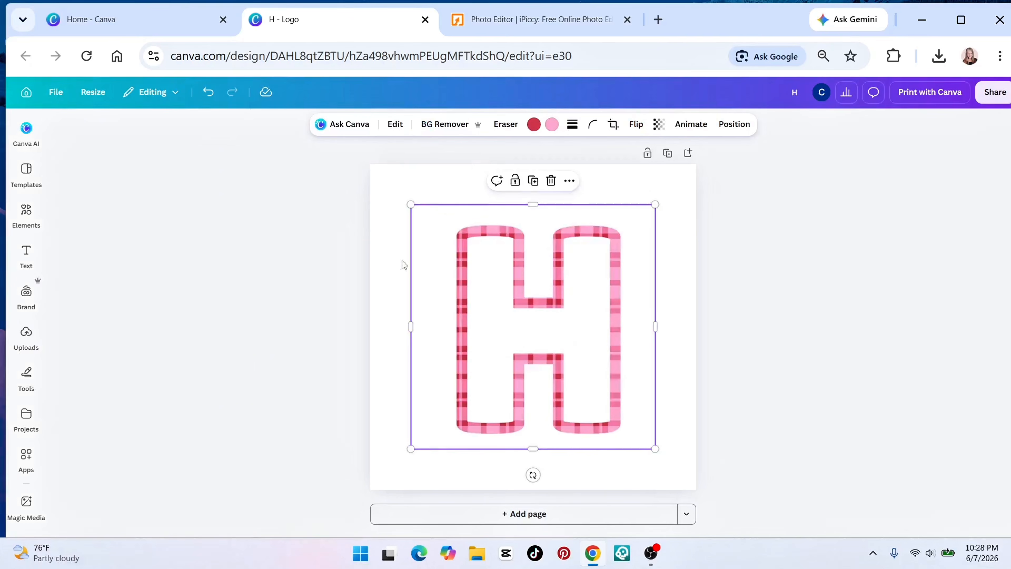
Shrink the plaid H into the page's upper-left corner and remove its background
{"action": "left_click_drag", "start_coordinate": [654, 204], "coordinate": [573, 327]}
{"action": "left_click_drag", "start_coordinate": [528, 366], "coordinate": [475, 229]}
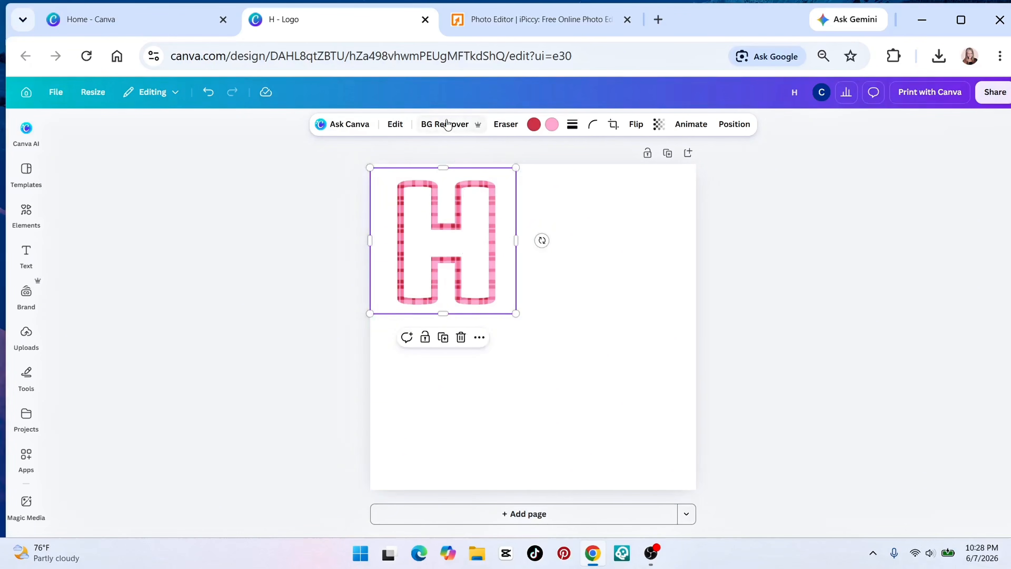
{"action": "left_click", "coordinate": [446, 125]}
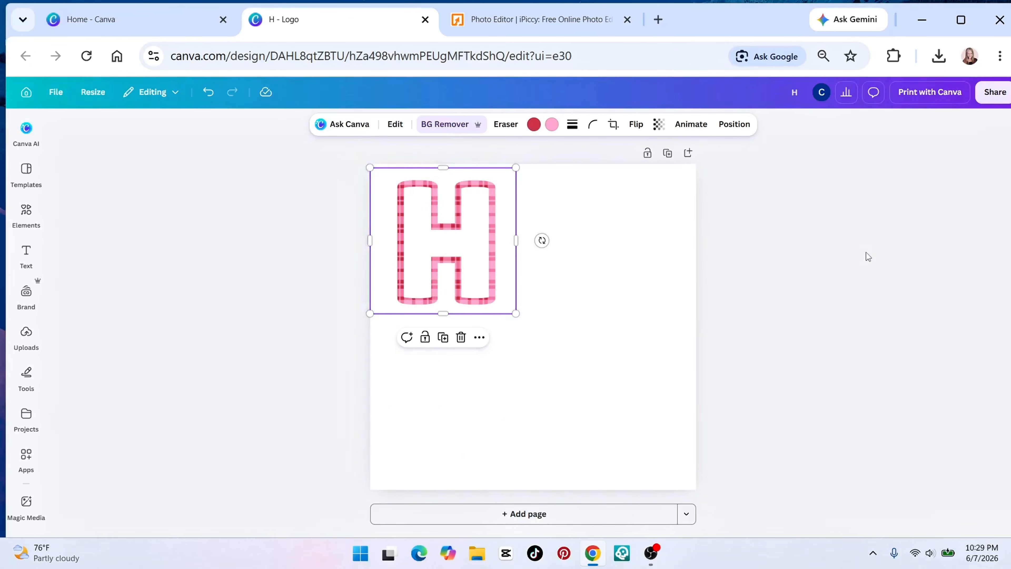
{"action": "left_click", "coordinate": [842, 264]}
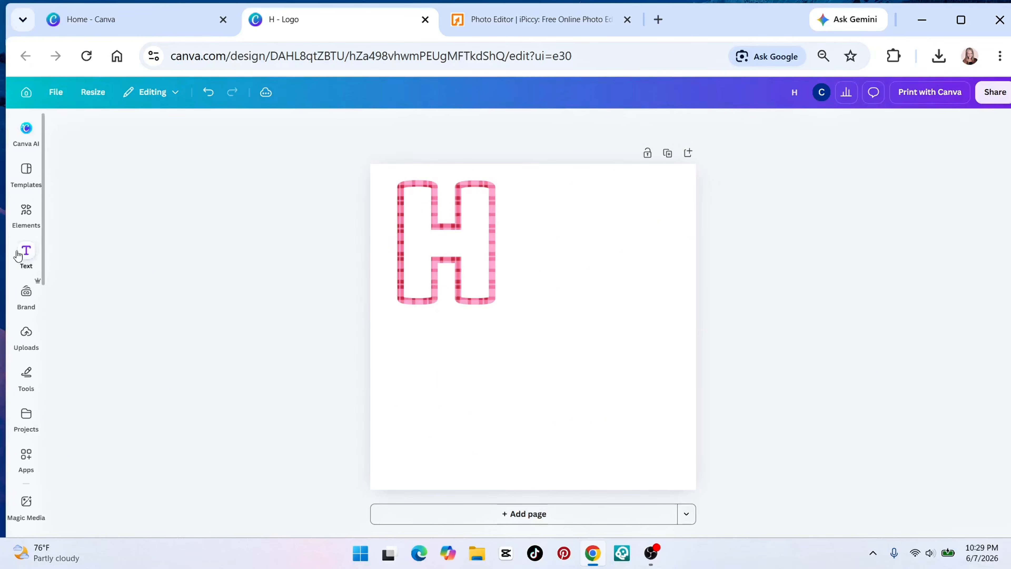
Add a heading reading "H" and set its font to Lilita One
{"action": "left_click", "coordinate": [26, 252]}
{"action": "left_click", "coordinate": [104, 319]}
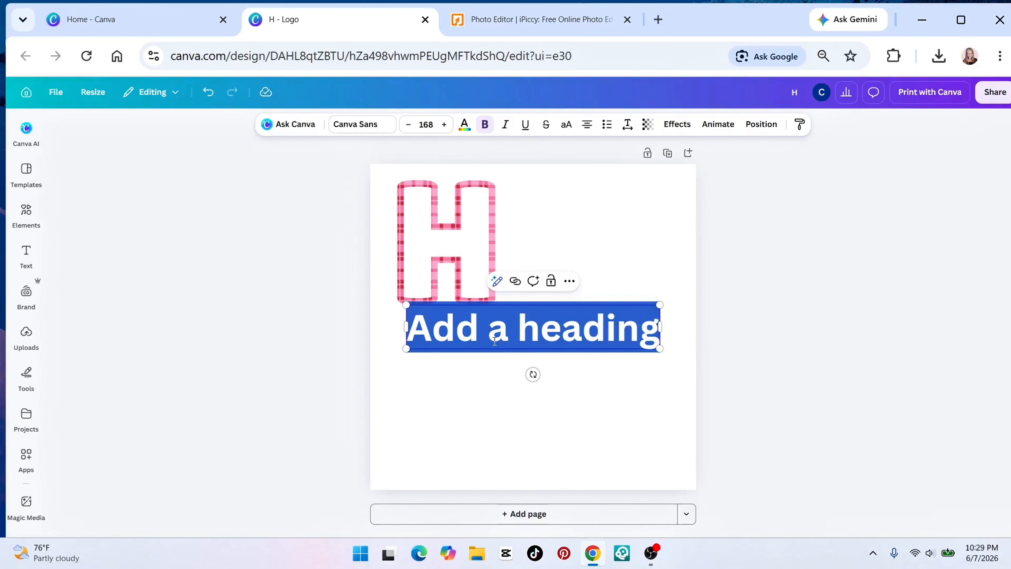
{"action": "type", "text": "H"}
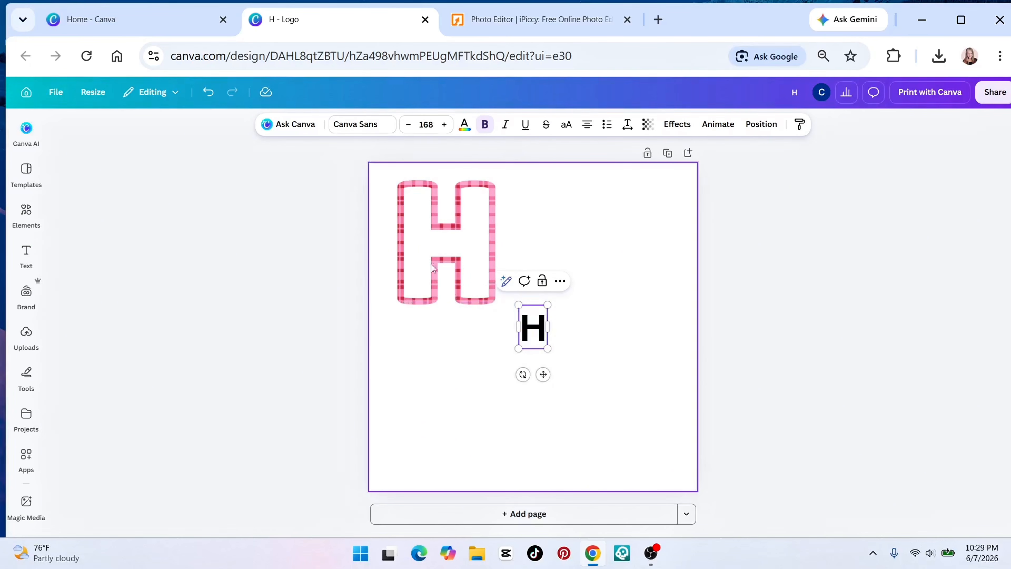
{"action": "left_click", "coordinate": [358, 124]}
{"action": "type", "text": "lil"}
{"action": "left_click", "coordinate": [114, 241]}
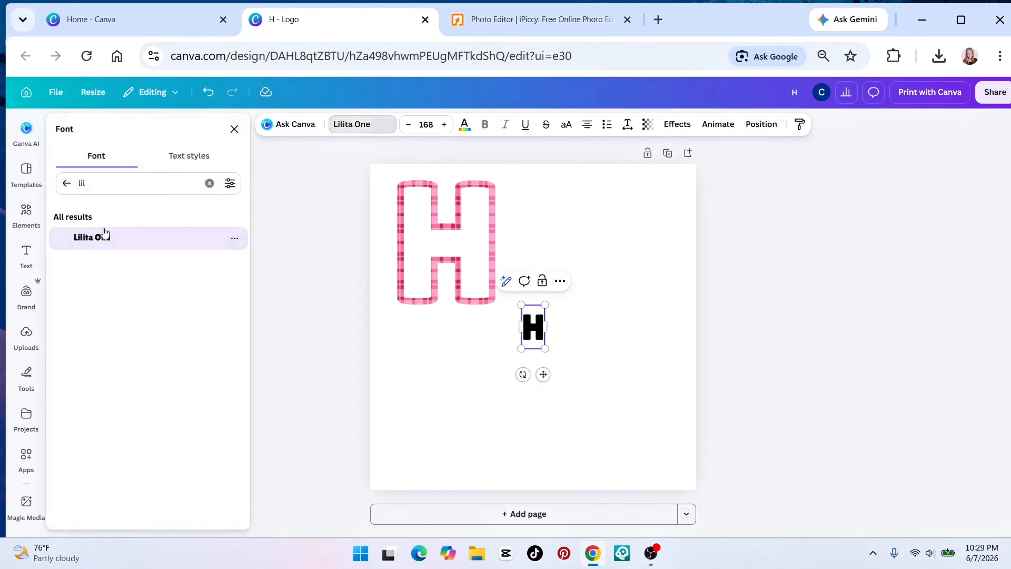
Enlarge the black H text to a font size of about 853
{"action": "left_click_drag", "start_coordinate": [543, 346], "coordinate": [629, 502]}
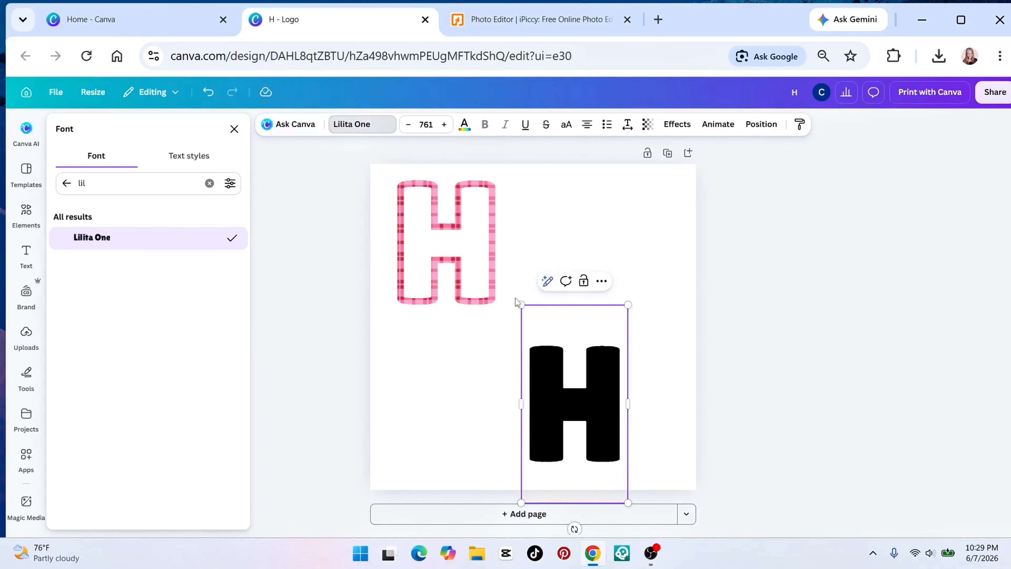
{"action": "left_click_drag", "start_coordinate": [519, 304], "coordinate": [503, 280]}
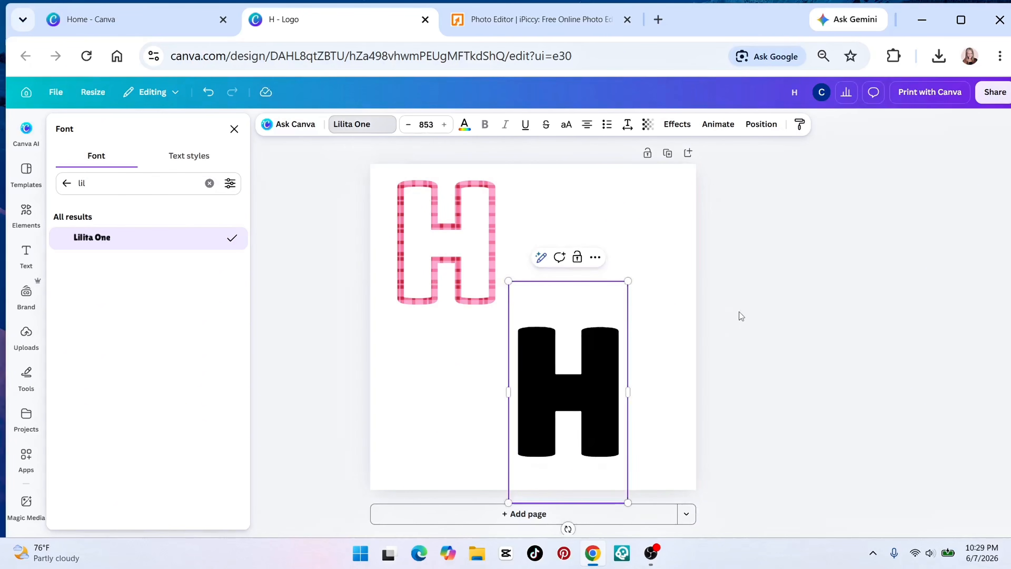
{"action": "left_click", "coordinate": [573, 383]}
{"action": "double_click", "coordinate": [601, 329]}
{"action": "key", "text": "Escape"}
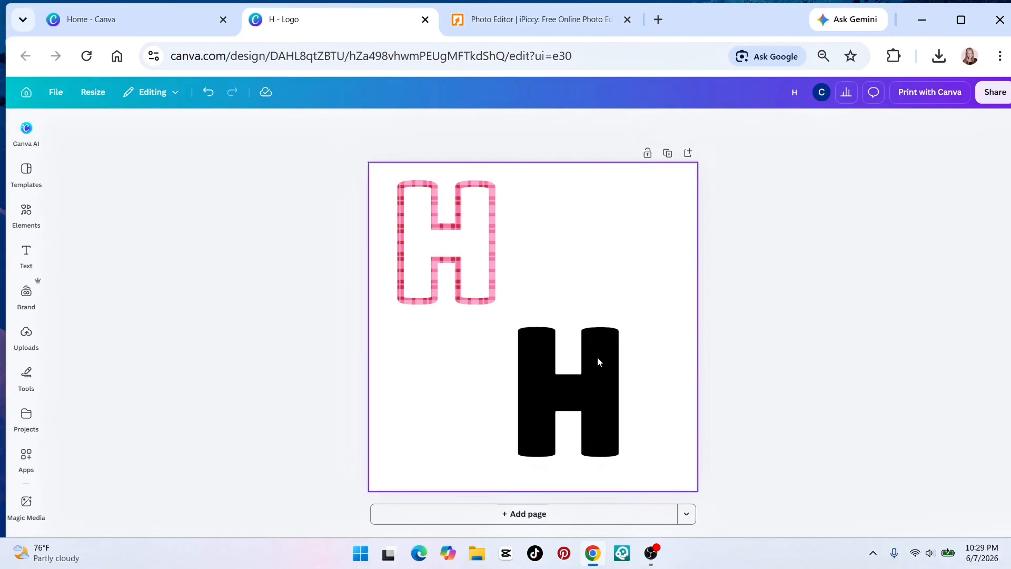
Enlarge the plaid H slightly and position the black H beside it, to its lower right
{"action": "left_click_drag", "start_coordinate": [564, 377], "coordinate": [536, 324]}
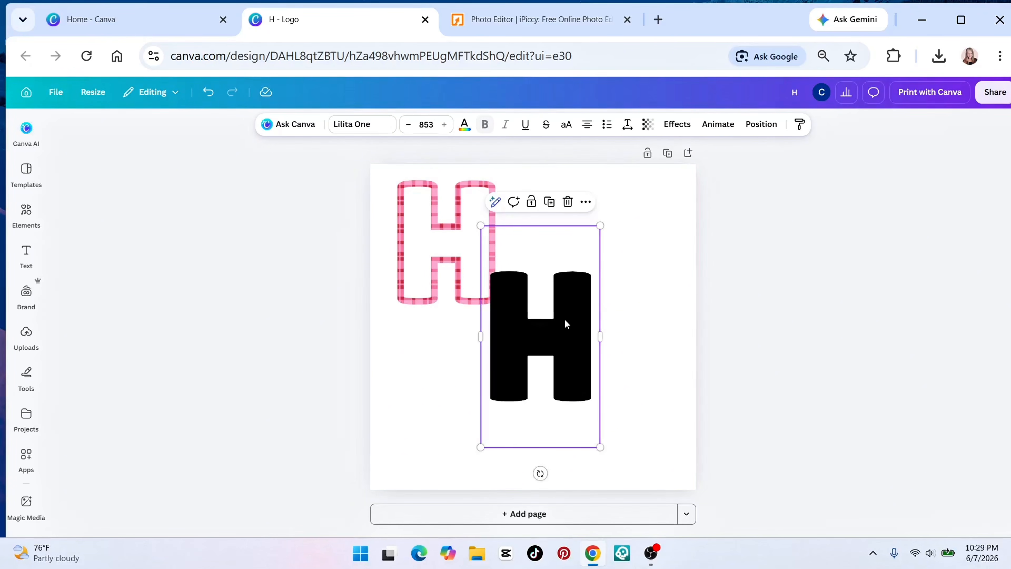
{"action": "left_click", "coordinate": [406, 245]}
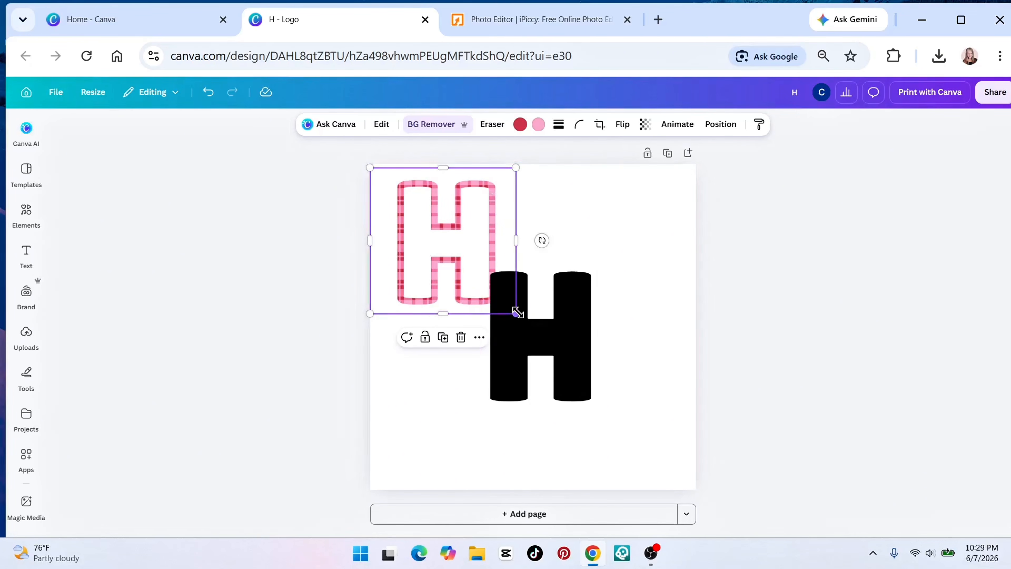
{"action": "left_click_drag", "start_coordinate": [515, 312], "coordinate": [632, 345]}
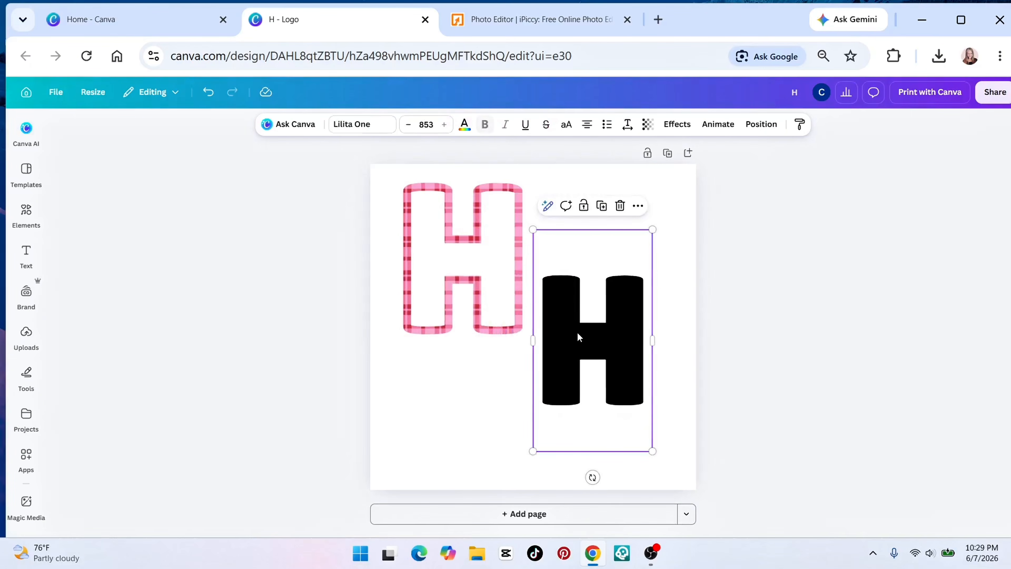
Recolor the black H with the light pink sampled from the plaid outline
{"action": "left_click", "coordinate": [465, 124]}
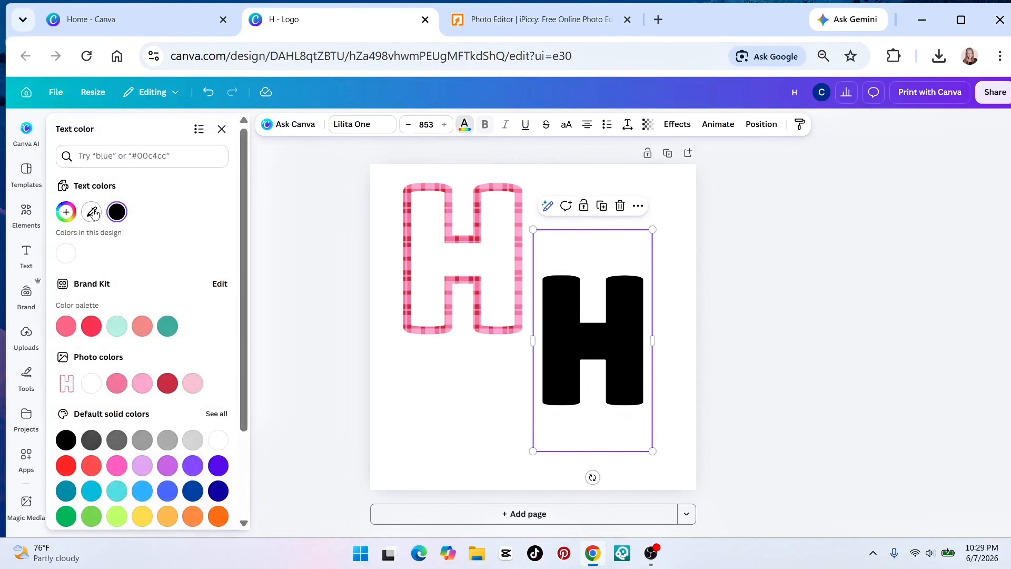
{"action": "left_click", "coordinate": [92, 213]}
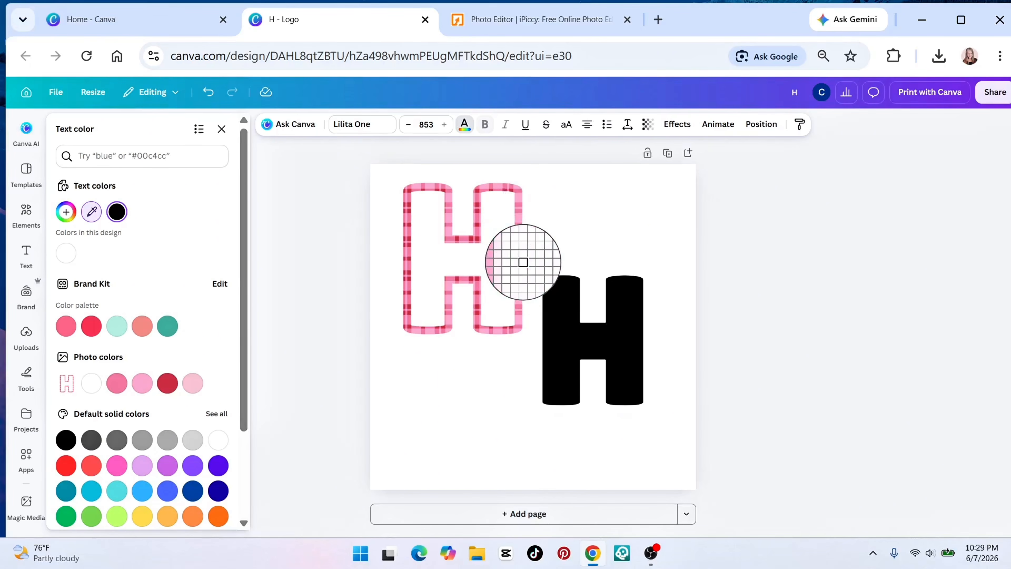
{"action": "left_click", "coordinate": [521, 263]}
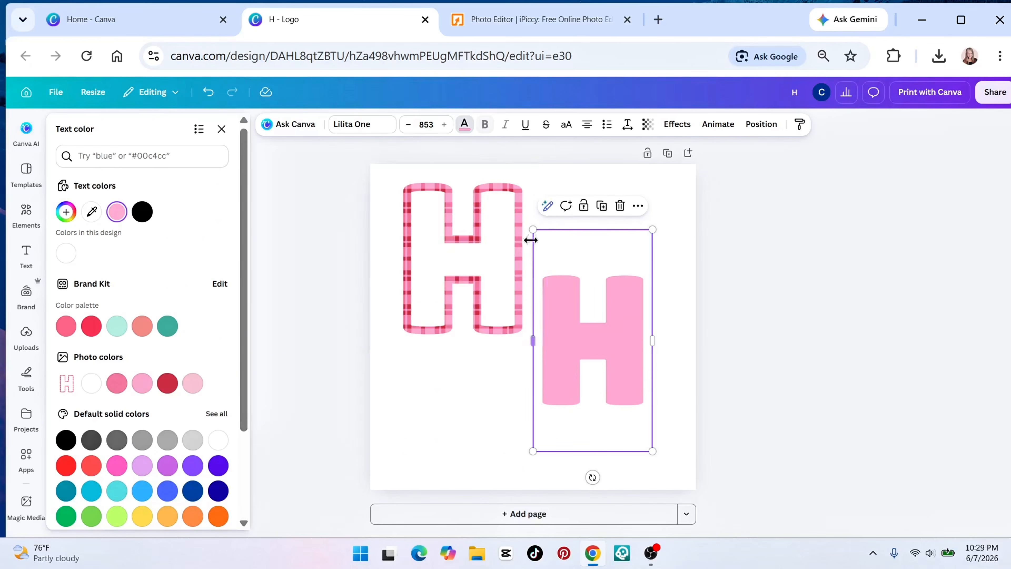
{"action": "left_click", "coordinate": [316, 327]}
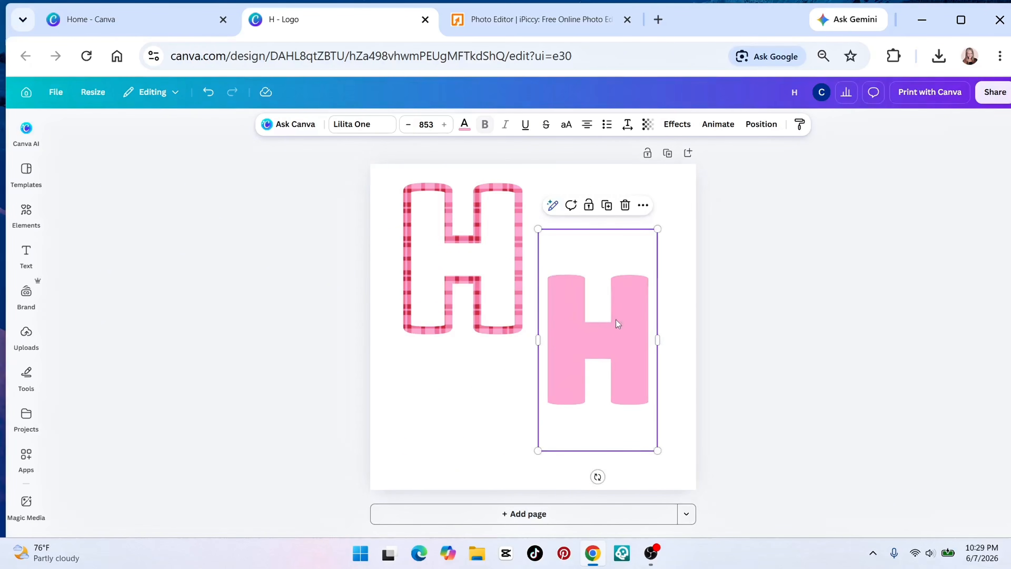
Move the plaid H to the middle of the page and place the solid pink H on top of it
{"action": "left_click_drag", "start_coordinate": [609, 314], "coordinate": [669, 227]}
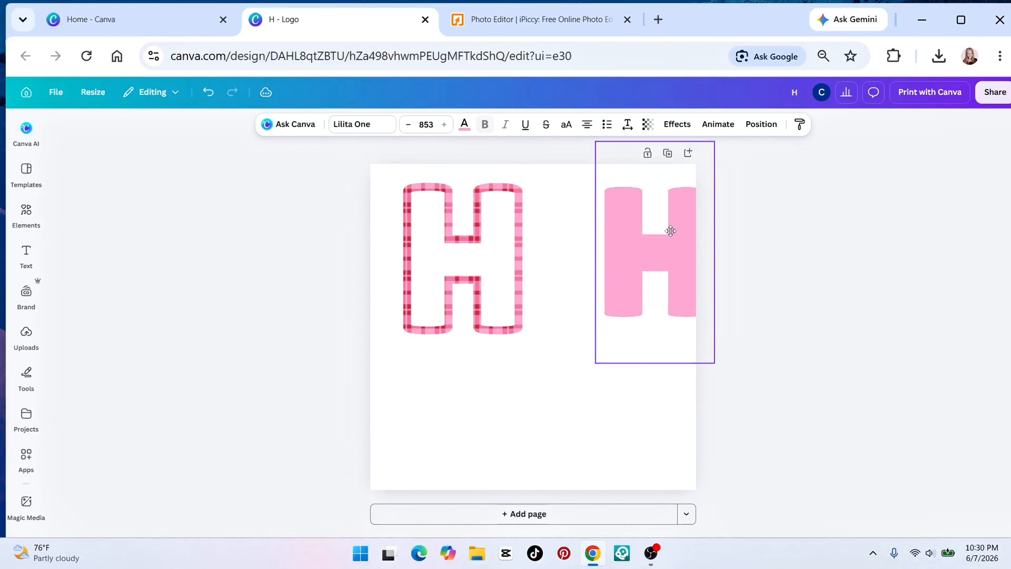
{"action": "left_click_drag", "start_coordinate": [487, 259], "coordinate": [552, 329]}
{"action": "left_click_drag", "start_coordinate": [661, 252], "coordinate": [531, 326]}
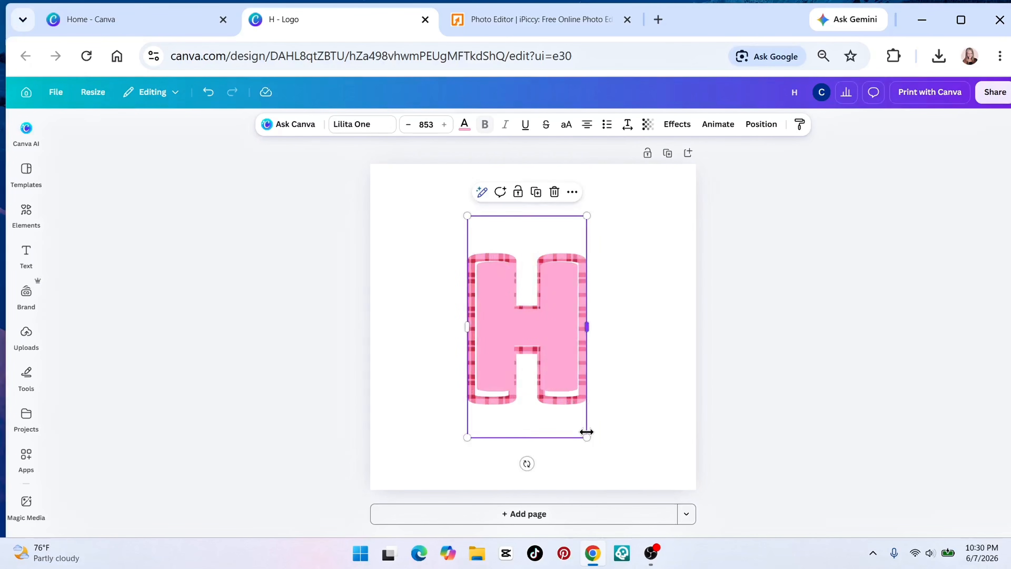
Enlarge the solid pink H to a font size of about 943 and align it over the plaid outline
{"action": "left_click_drag", "start_coordinate": [587, 432], "coordinate": [605, 461]}
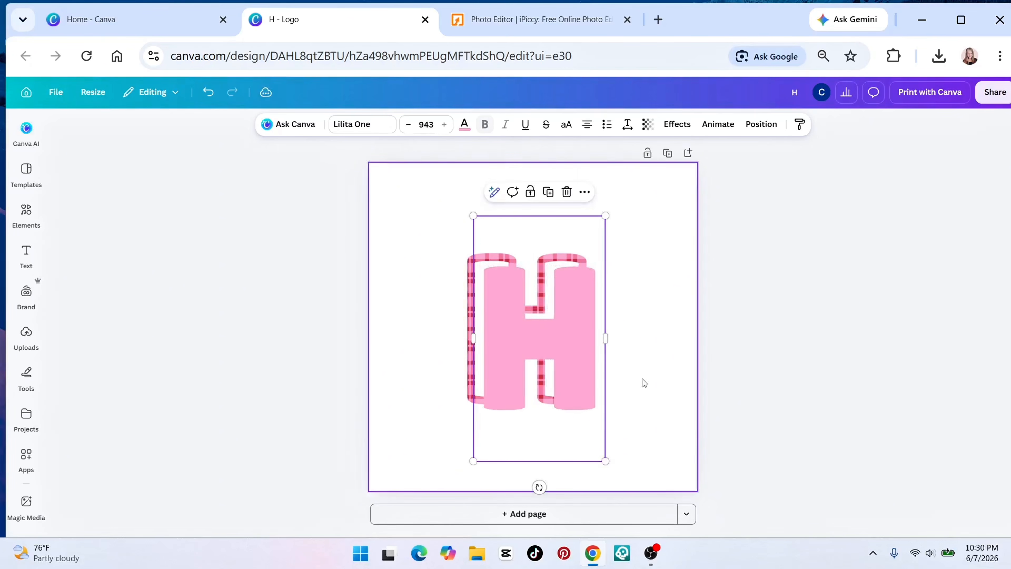
{"action": "left_click", "coordinate": [645, 383]}
{"action": "left_click_drag", "start_coordinate": [546, 339], "coordinate": [530, 331]}
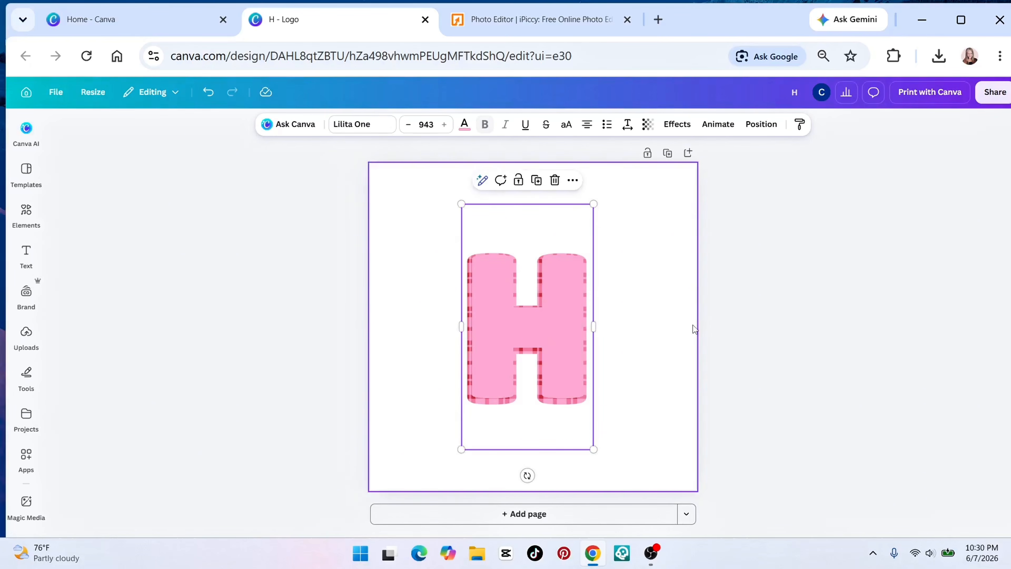
{"action": "left_click", "coordinate": [651, 337]}
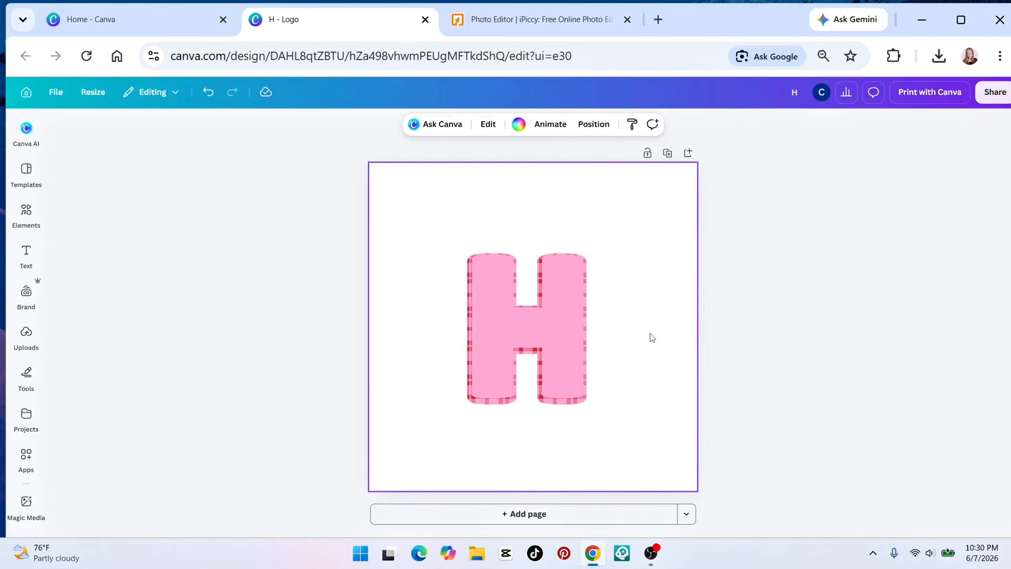
Send the solid pink H backward so it sits behind the plaid outline
{"action": "left_click", "coordinate": [512, 300]}
{"action": "right_click", "coordinate": [512, 299]}
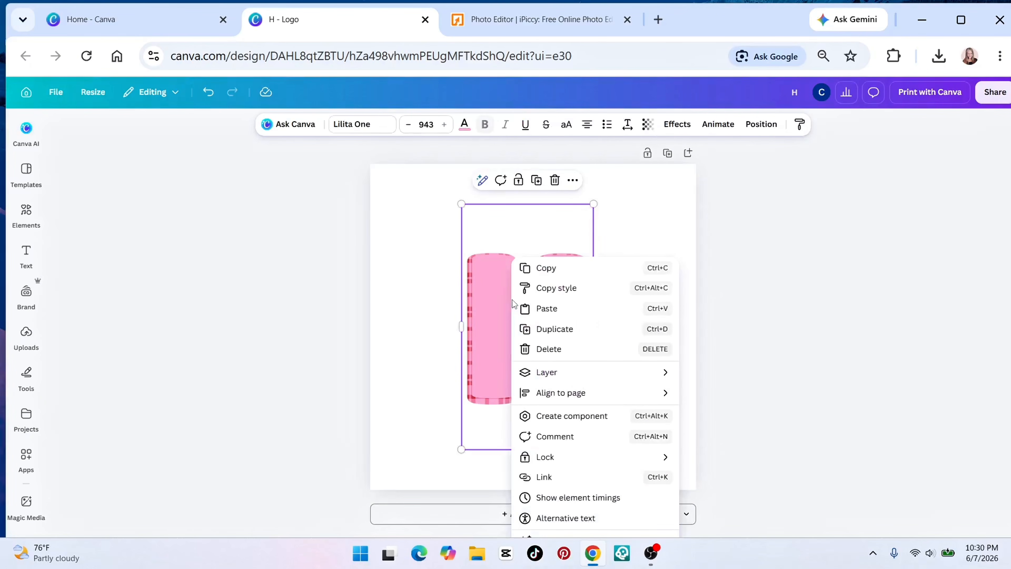
{"action": "mouse_move", "coordinate": [582, 375]}
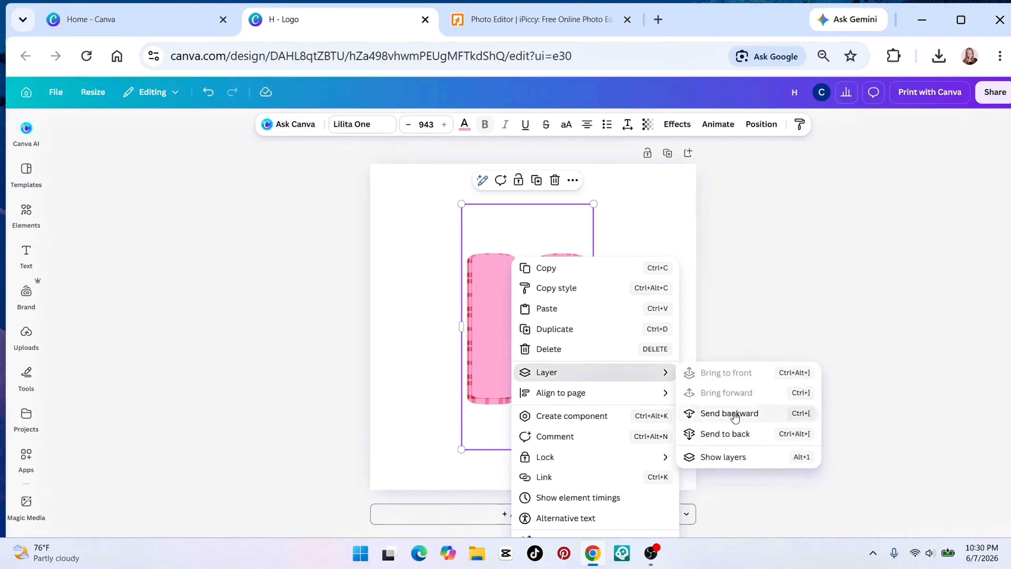
{"action": "left_click", "coordinate": [733, 414]}
{"action": "left_click", "coordinate": [666, 238]}
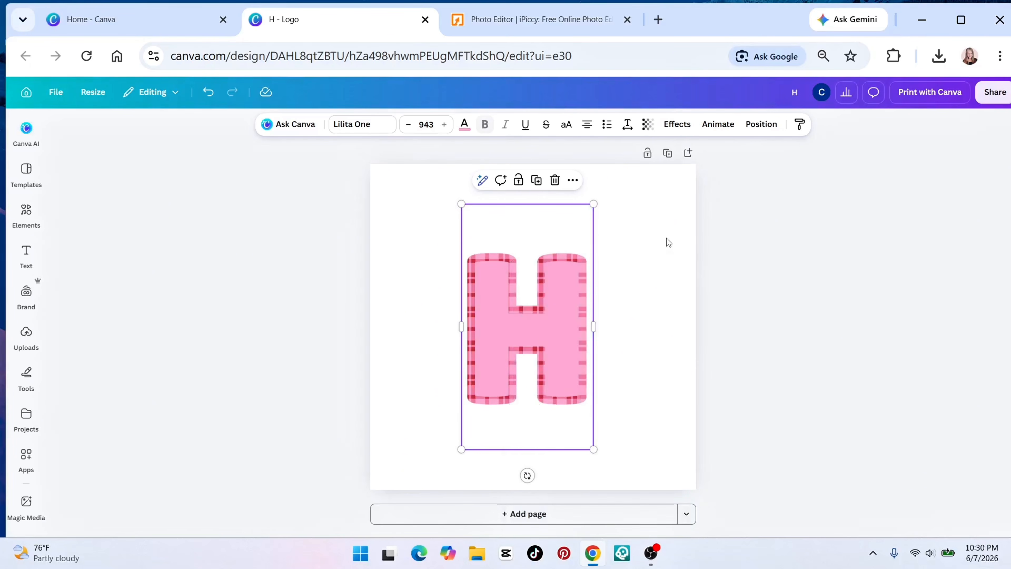
{"action": "left_click", "coordinate": [689, 389]}
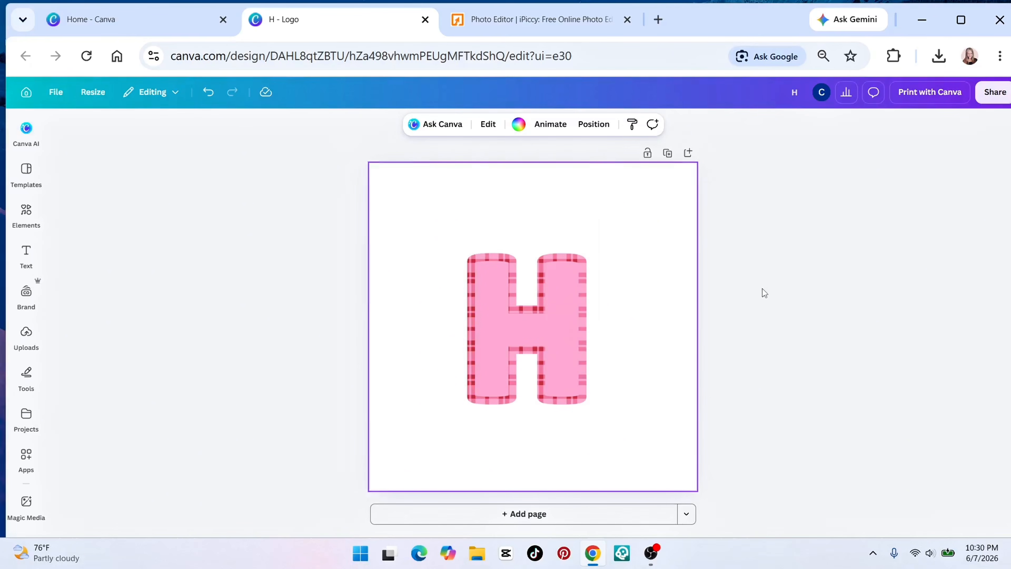
Group the solid pink H with the plaid outline
{"action": "left_click_drag", "start_coordinate": [422, 216], "coordinate": [642, 460]}
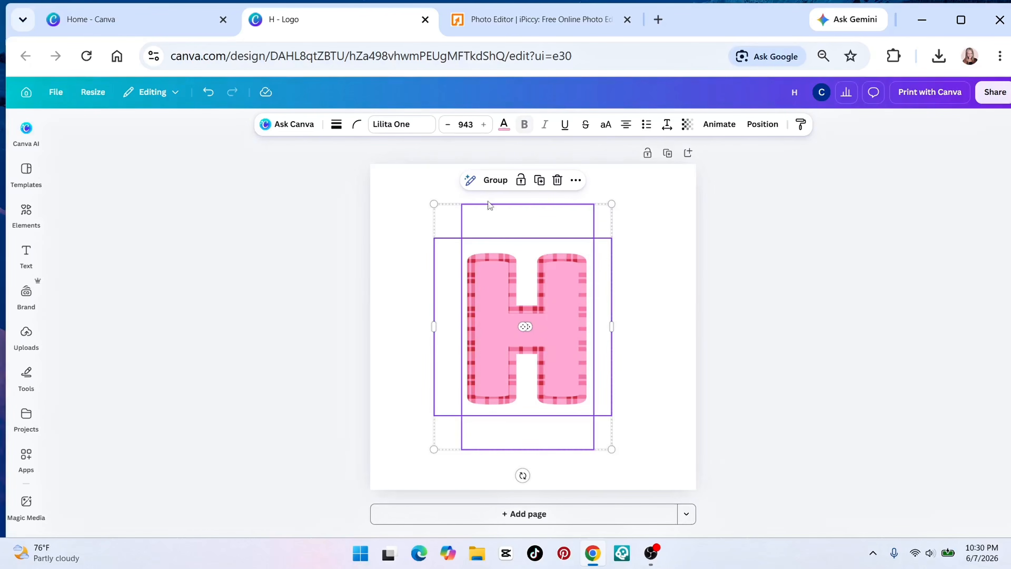
{"action": "left_click", "coordinate": [495, 180]}
{"action": "left_click", "coordinate": [657, 338]}
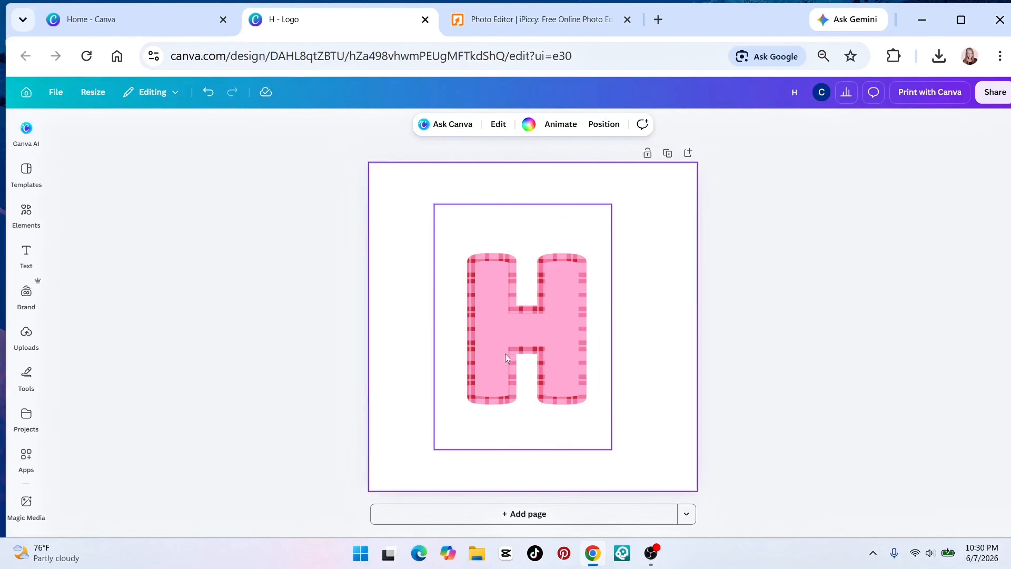
Enlarge the grouped H to nearly fill the page and center it
{"action": "left_click_drag", "start_coordinate": [508, 353], "coordinate": [441, 274]}
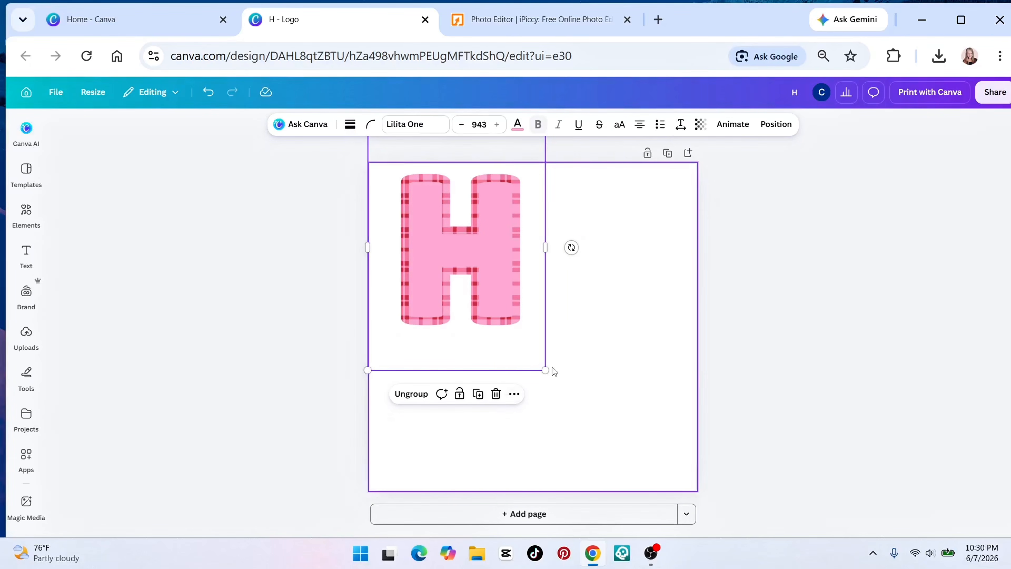
{"action": "left_click_drag", "start_coordinate": [545, 370], "coordinate": [693, 534]}
{"action": "left_click_drag", "start_coordinate": [524, 327], "coordinate": [510, 308]}
{"action": "left_click", "coordinate": [764, 287]}
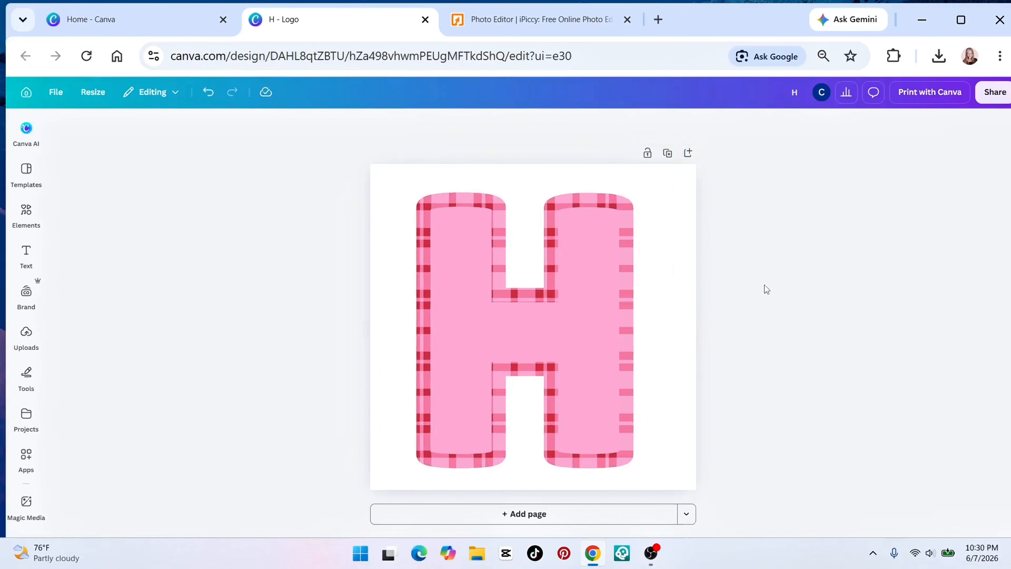